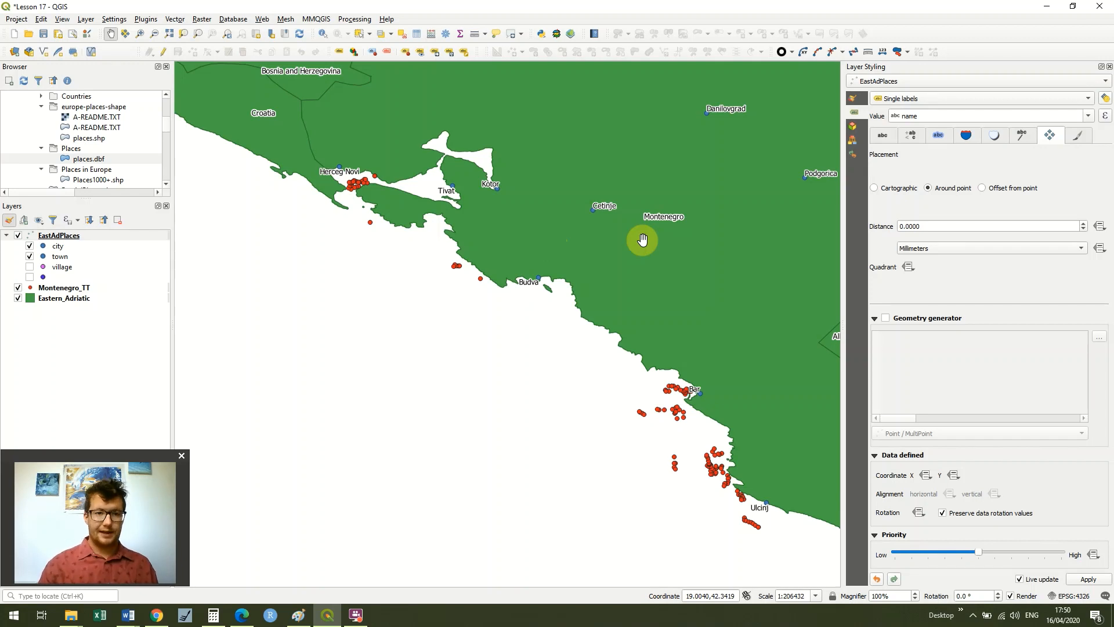
Place the EastAdPlaces labels with Offset from point, using the upper-right quadrant and a Y offset of -1 mm
{"action": "left_click_drag", "start_coordinate": [643, 240], "coordinate": [609, 237]}
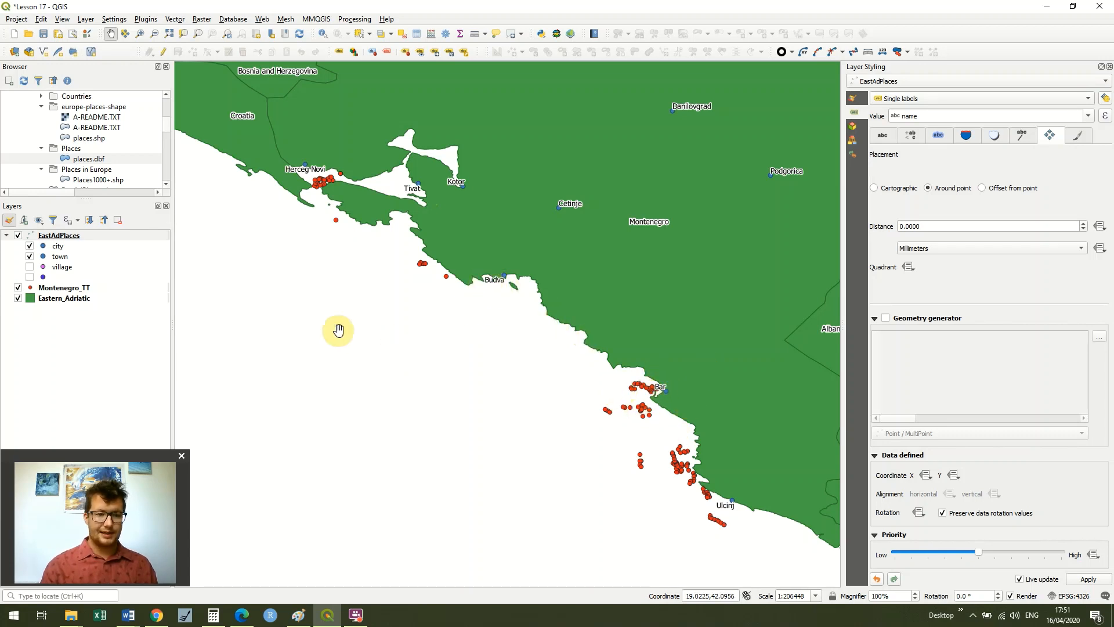
{"action": "right_click", "coordinate": [104, 234]}
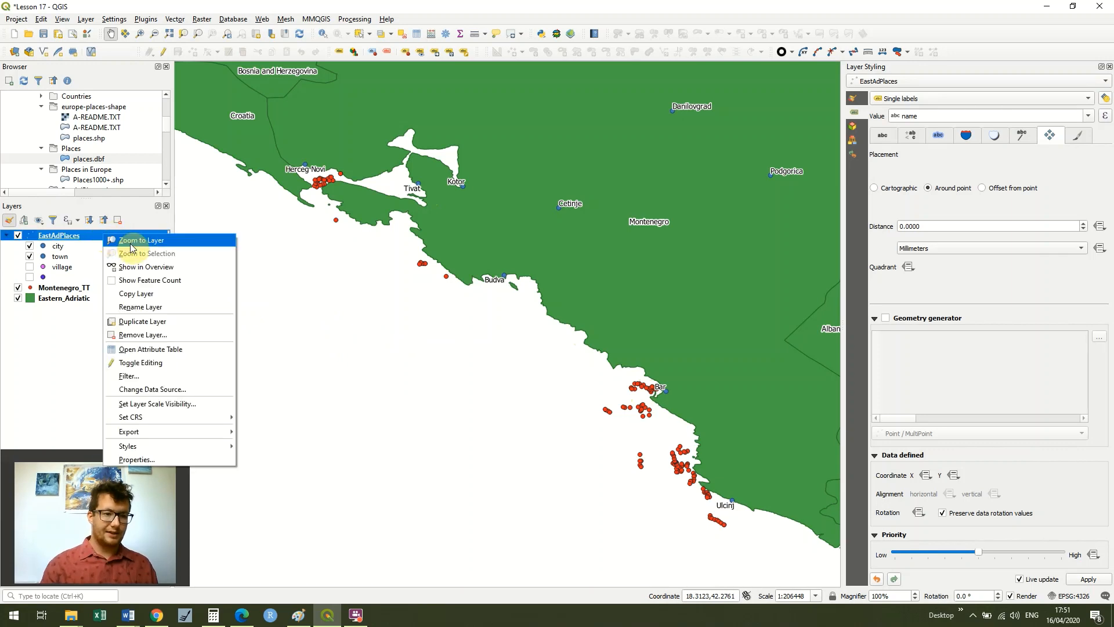
{"action": "left_click", "coordinate": [162, 458]}
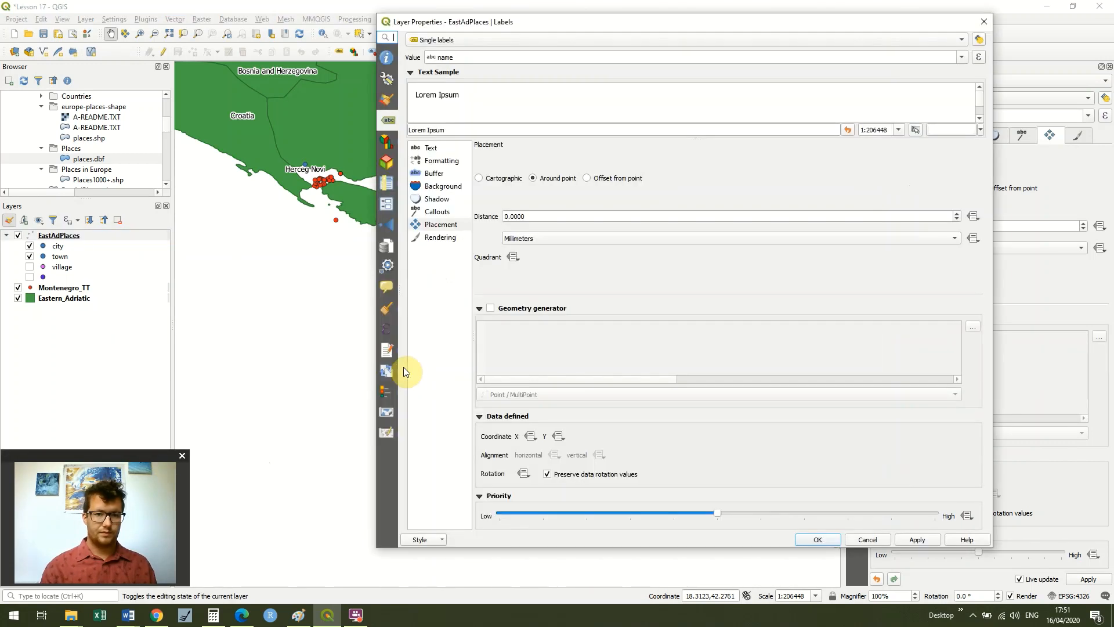
{"action": "left_click", "coordinate": [603, 179]}
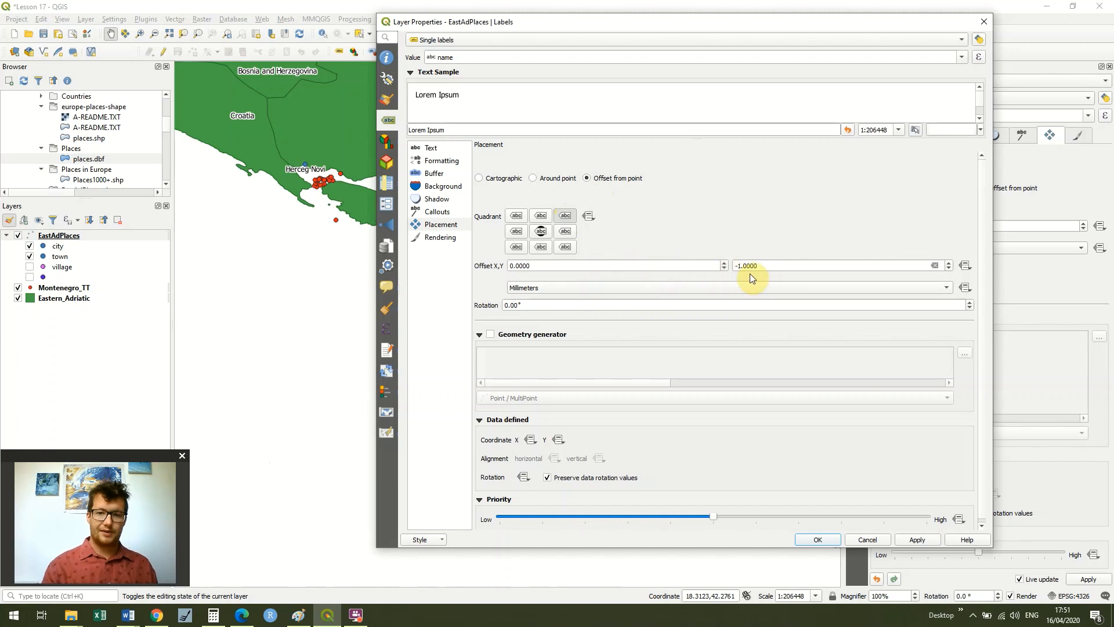
{"action": "left_click", "coordinate": [736, 265]}
{"action": "type", "text": "-"}
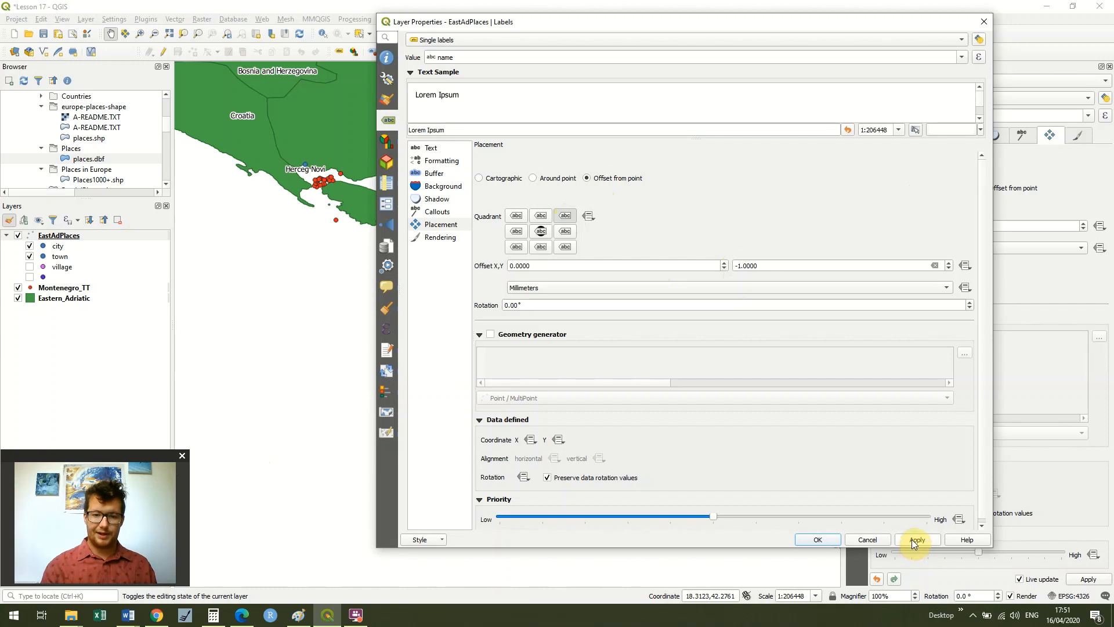
{"action": "left_click", "coordinate": [916, 540]}
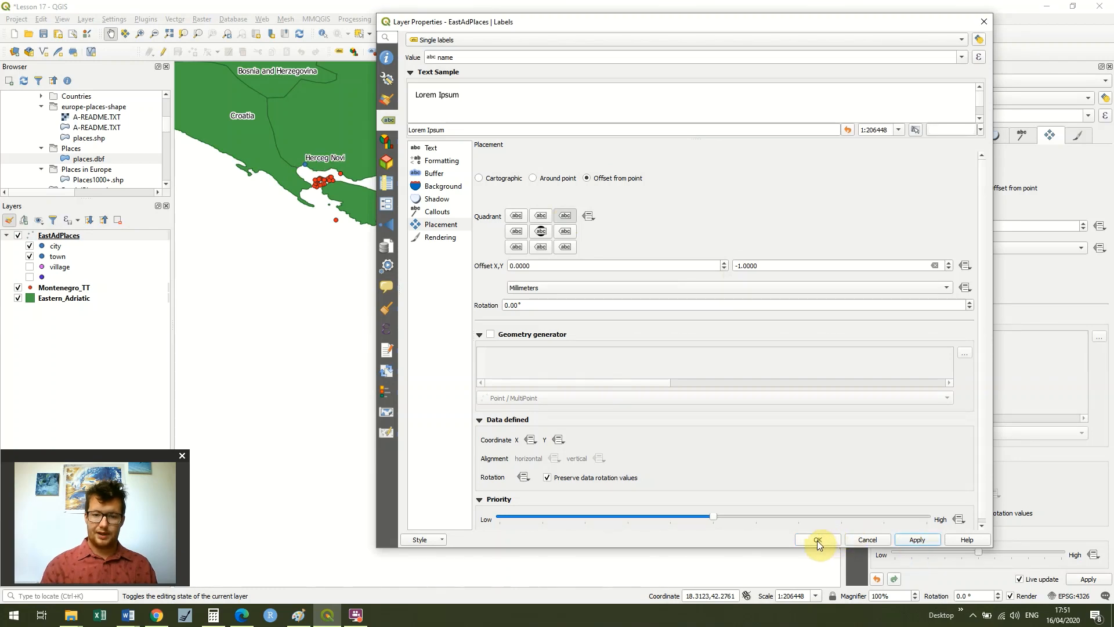
{"action": "left_click", "coordinate": [817, 540]}
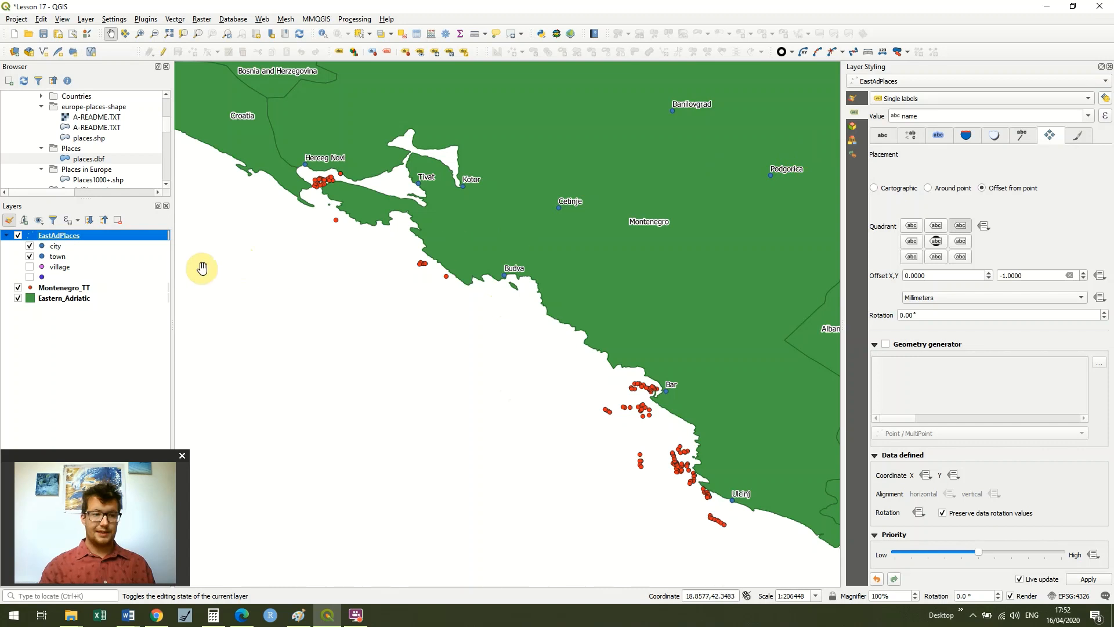
Examine the Montenegro_TT layer's attribute table, checking the season, date, species and group size columns across its records
{"action": "left_click", "coordinate": [83, 289]}
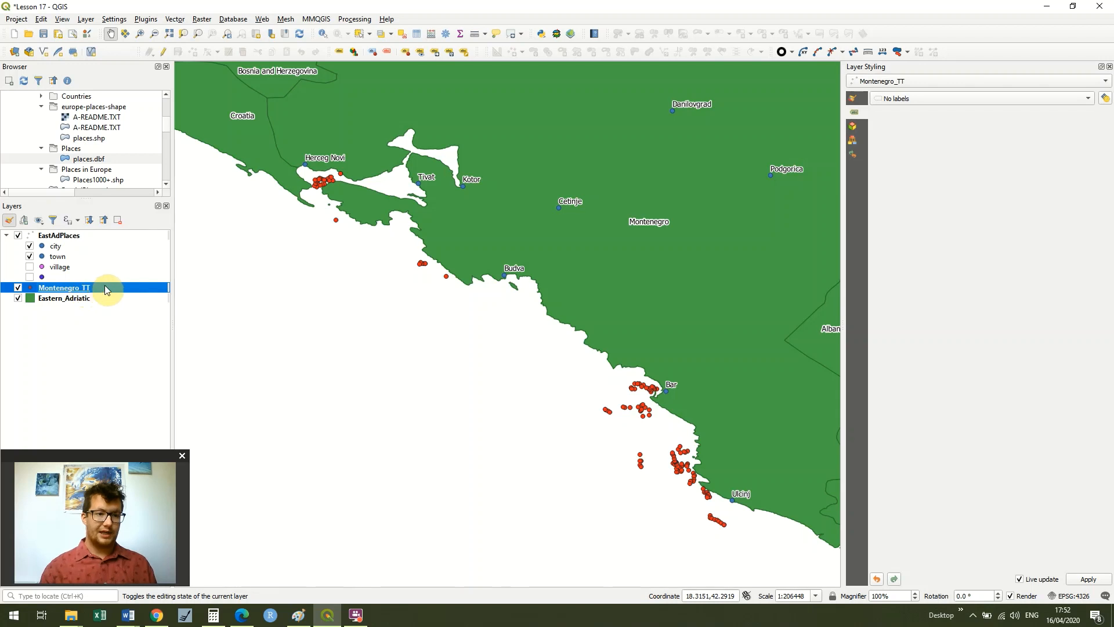
{"action": "right_click", "coordinate": [106, 289]}
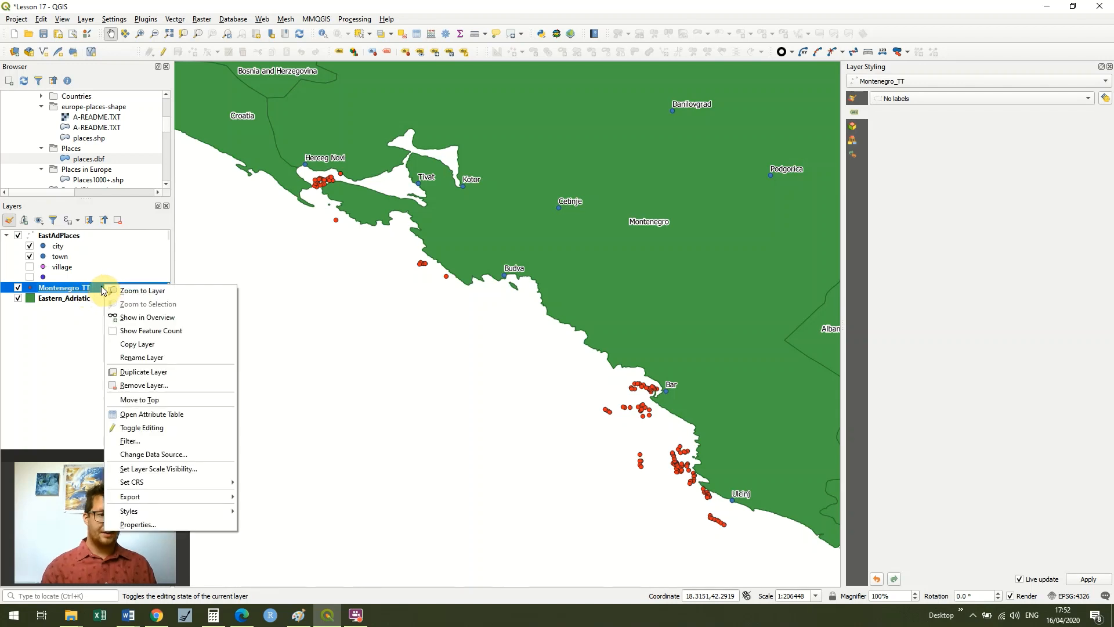
{"action": "left_click", "coordinate": [190, 413]}
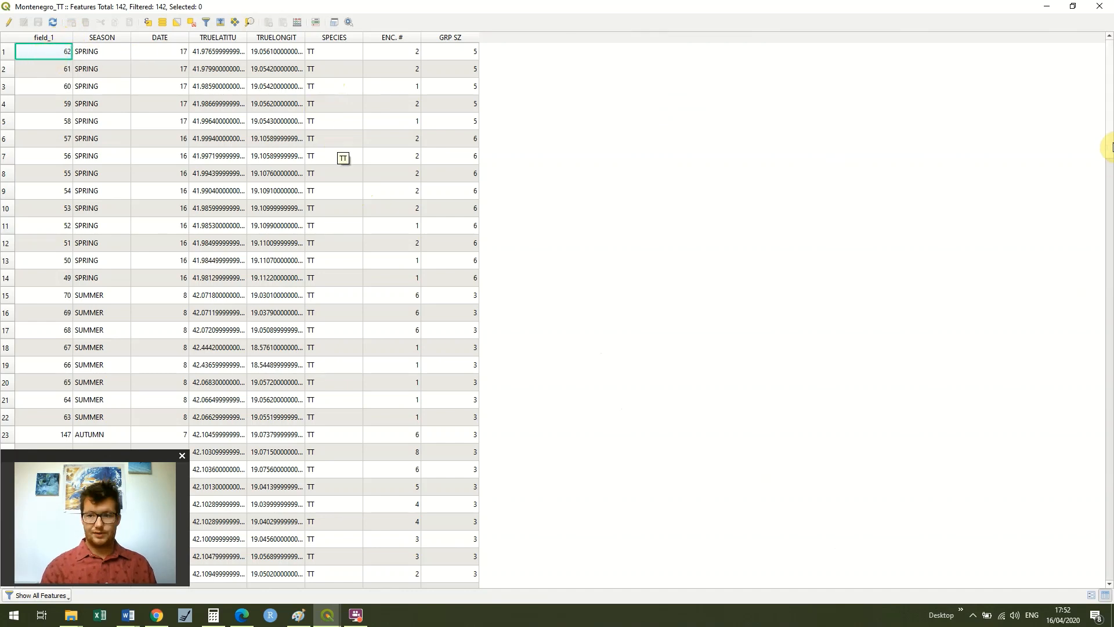
{"action": "left_click_drag", "start_coordinate": [1110, 146], "coordinate": [1110, 154]}
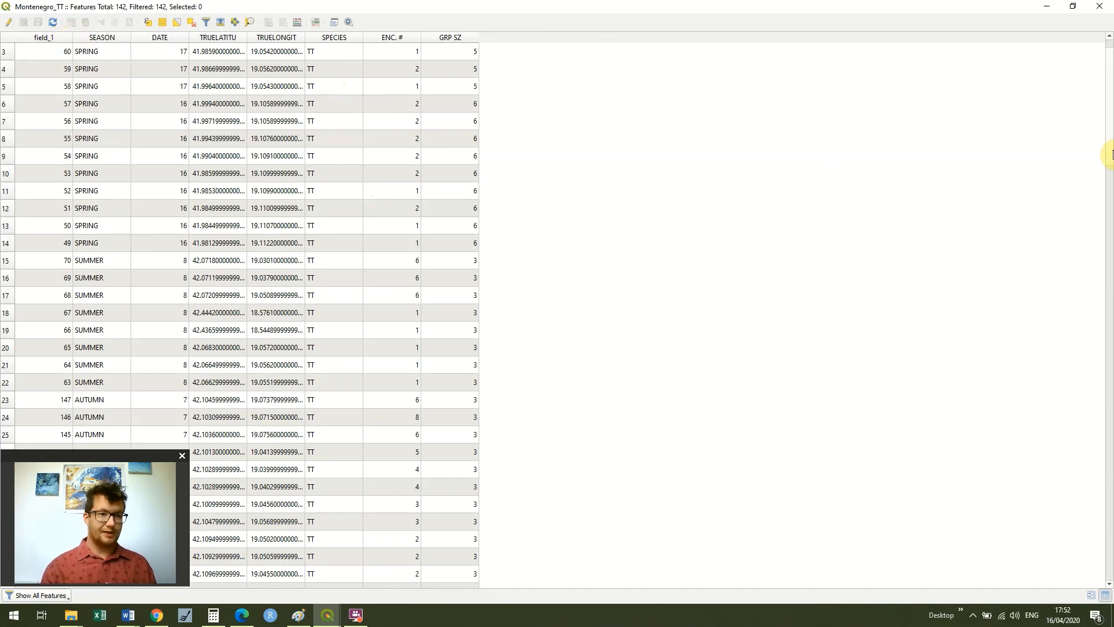
{"action": "left_click_drag", "start_coordinate": [1110, 191], "coordinate": [1110, 285]}
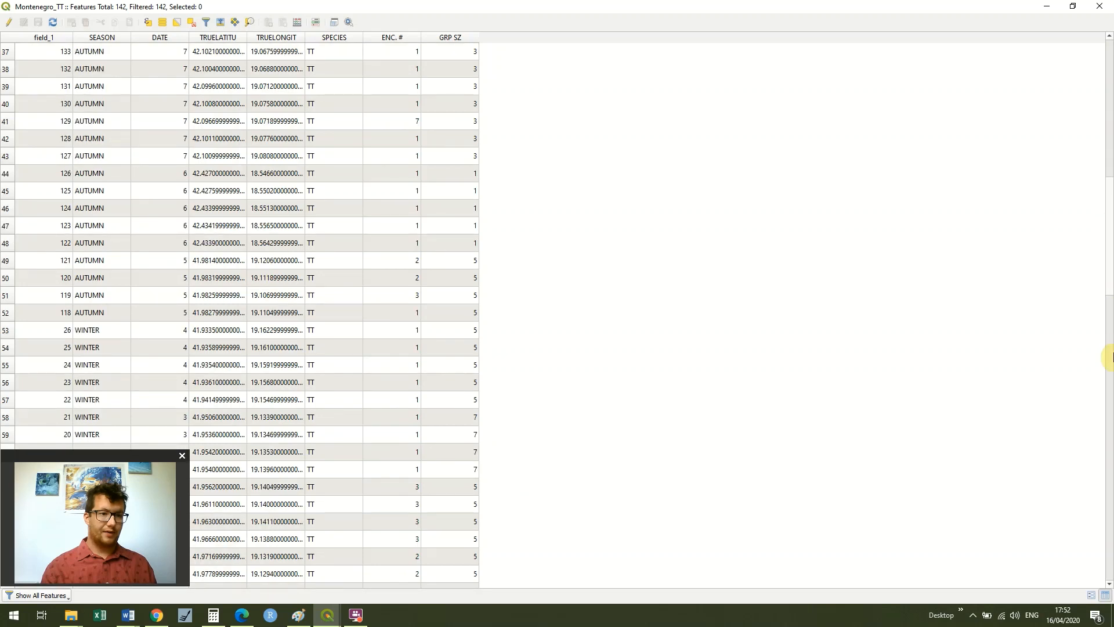
{"action": "left_click_drag", "start_coordinate": [1110, 89], "coordinate": [1109, 72]}
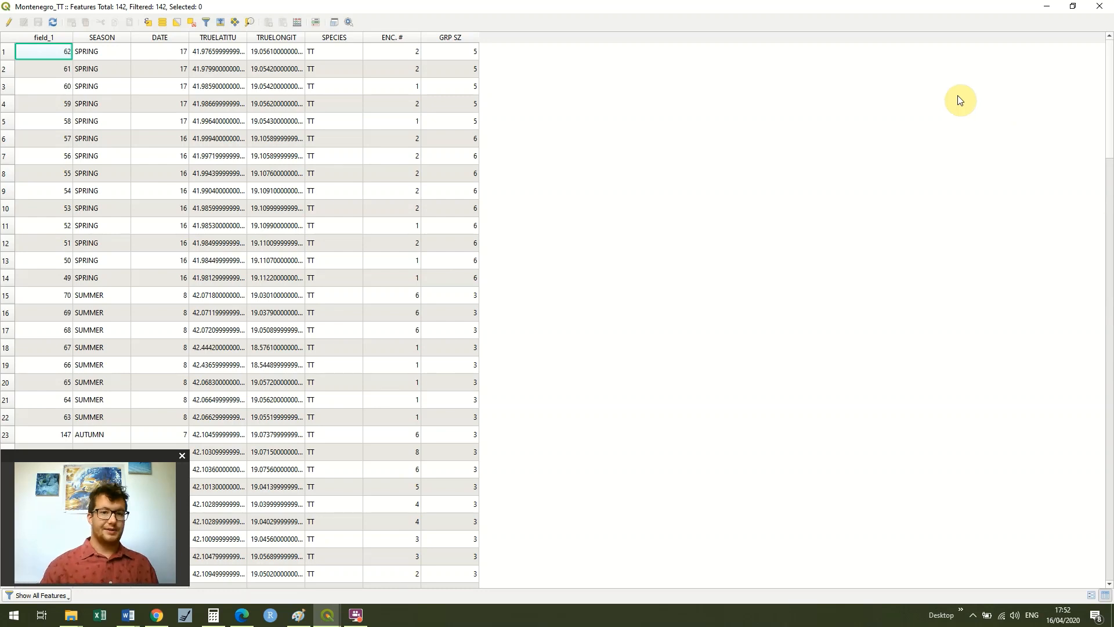
{"action": "left_click", "coordinate": [343, 40]}
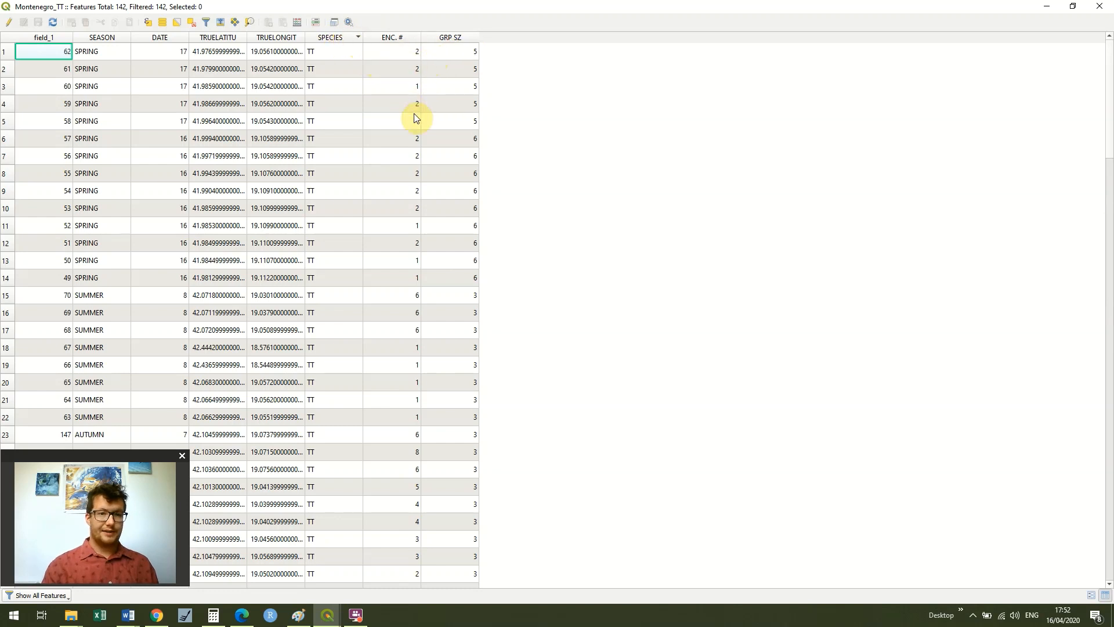
{"action": "left_click", "coordinate": [1099, 8]}
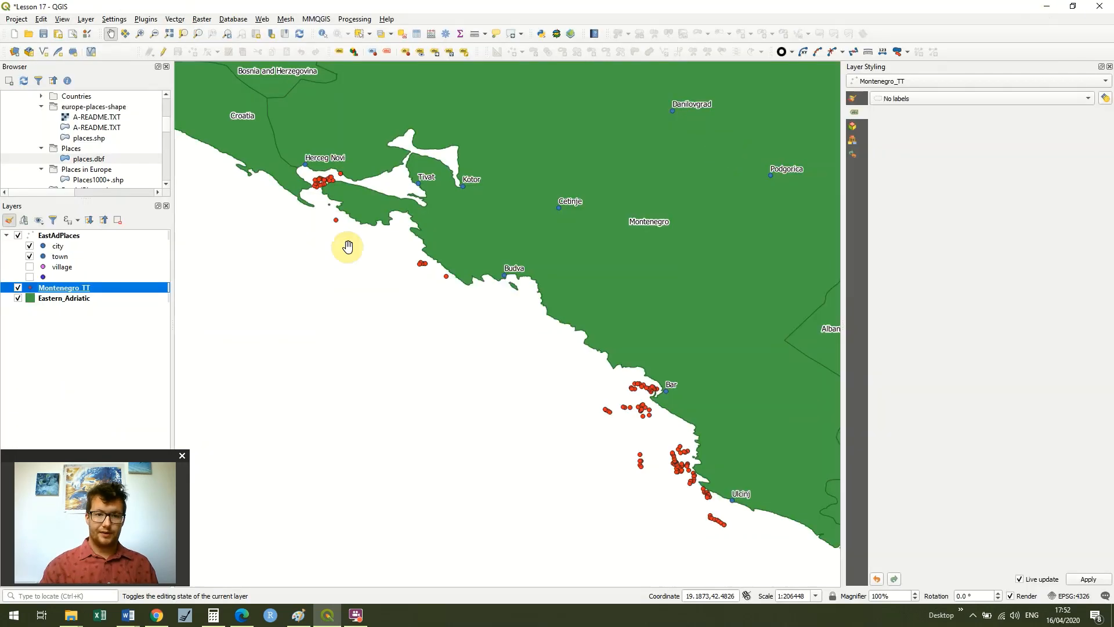
Style the Montenegro_TT layer with Categorized symbols based on the SEASON field and classify its values
{"action": "left_click", "coordinate": [854, 100]}
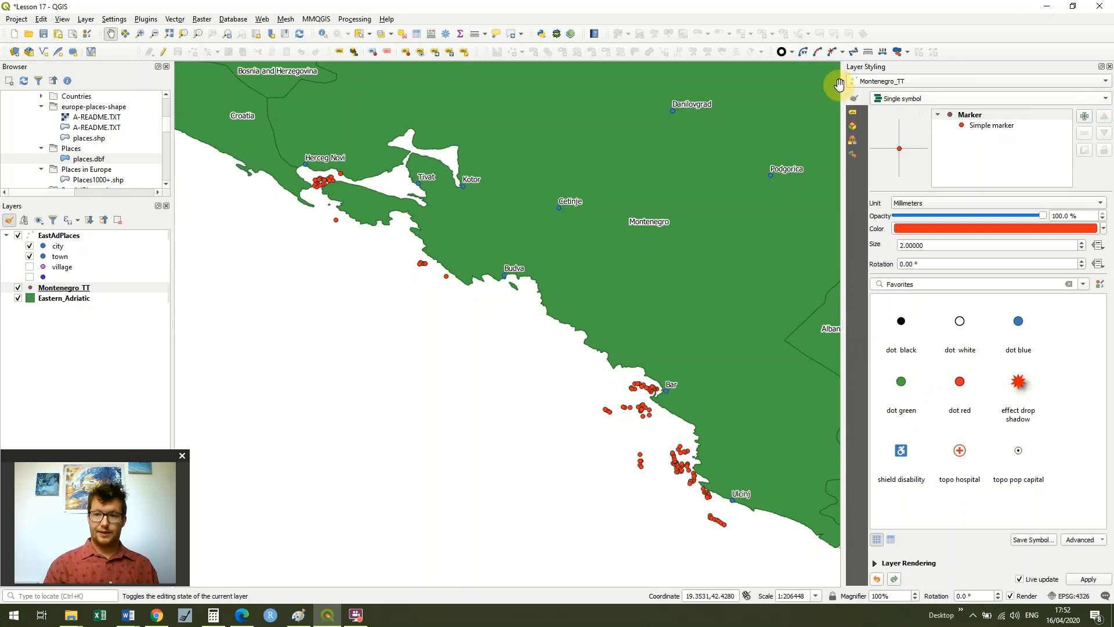
{"action": "left_click", "coordinate": [1091, 99]}
{"action": "left_click", "coordinate": [1065, 108]}
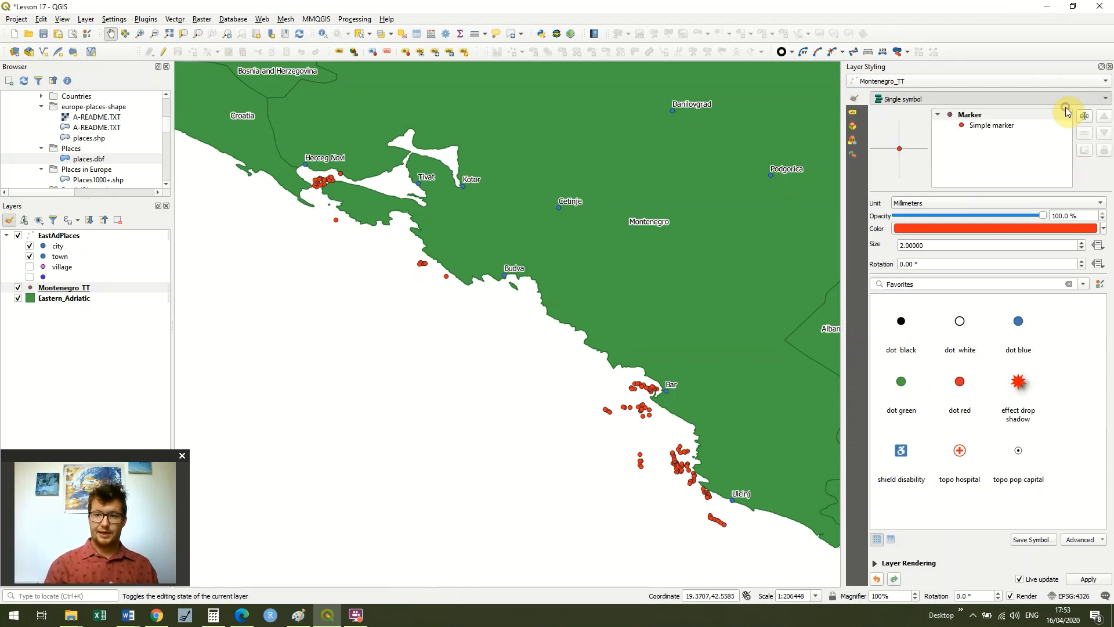
{"action": "left_click", "coordinate": [1088, 117]}
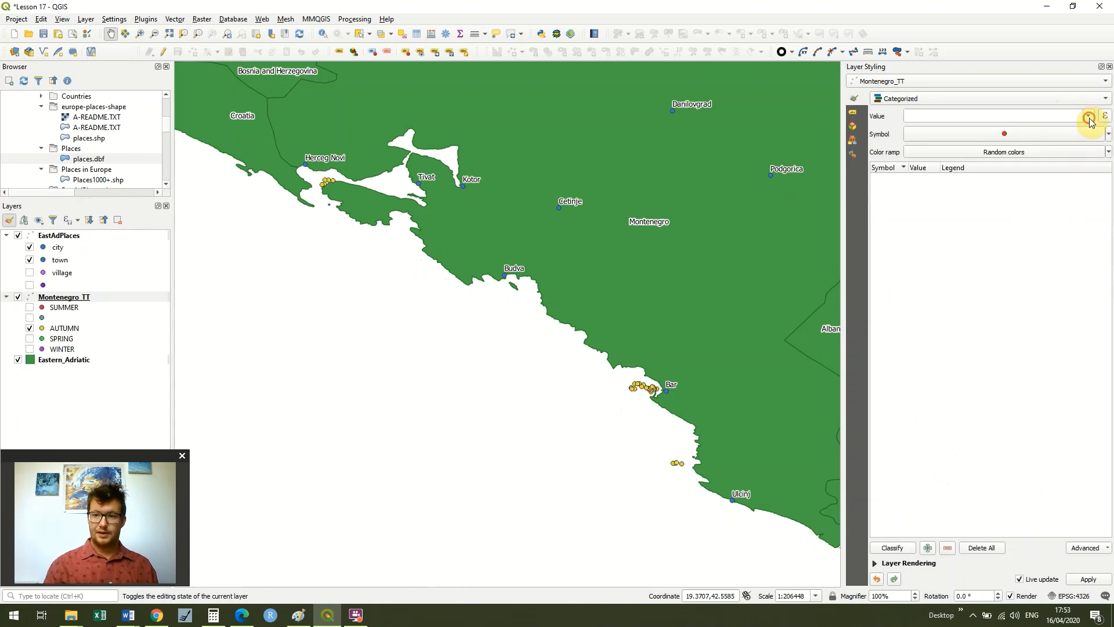
{"action": "left_click", "coordinate": [1061, 140]}
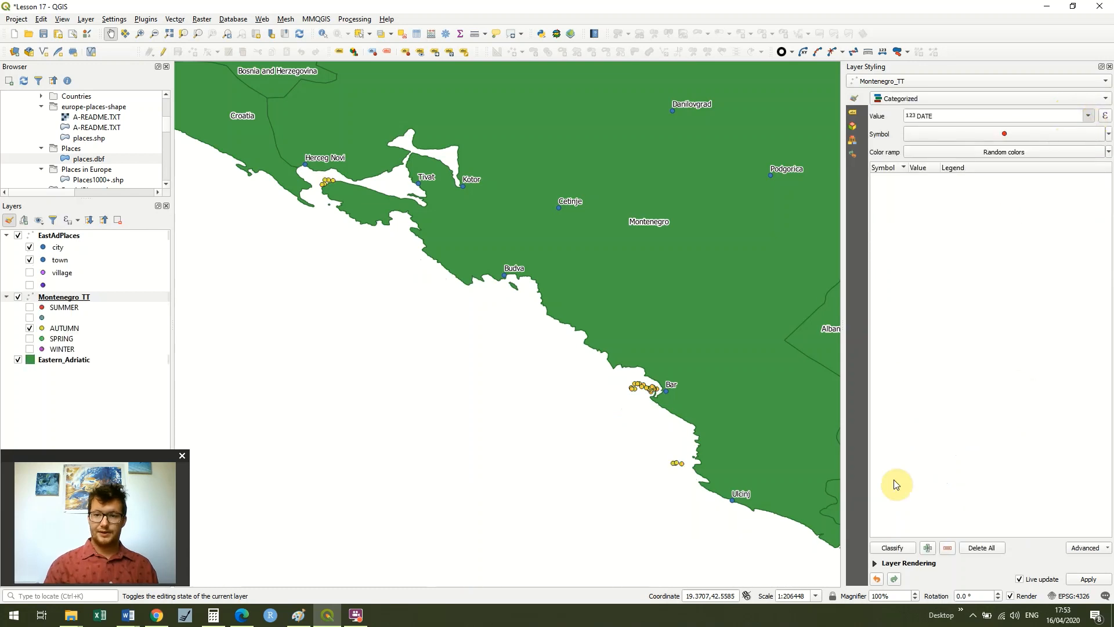
{"action": "left_click", "coordinate": [891, 548]}
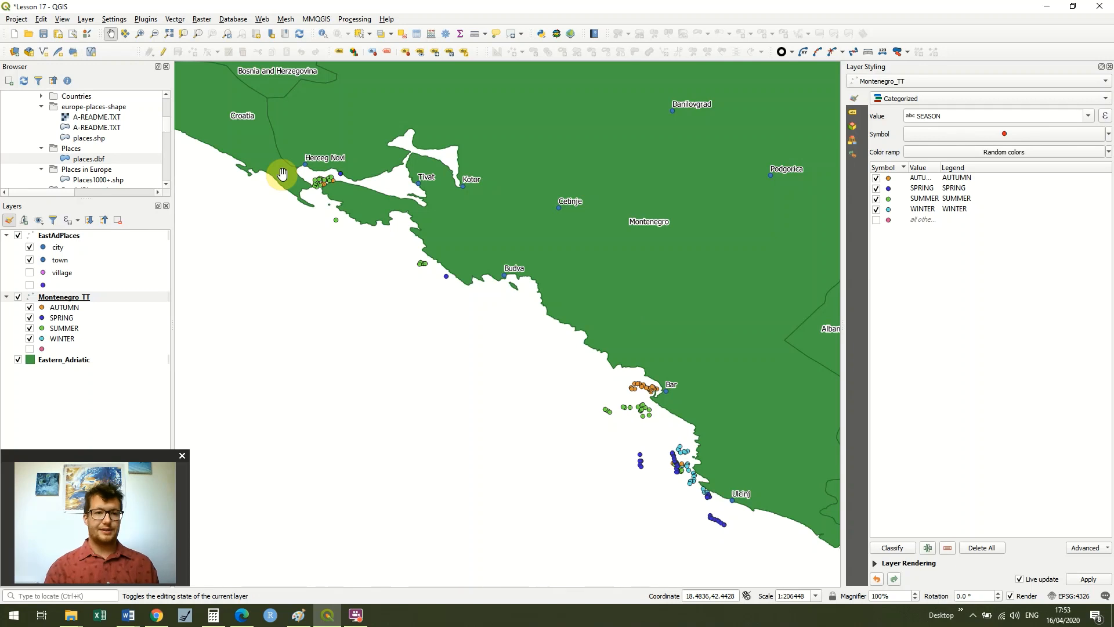
Create a new print layout titled SeasonsTT
{"action": "left_click", "coordinate": [25, 21]}
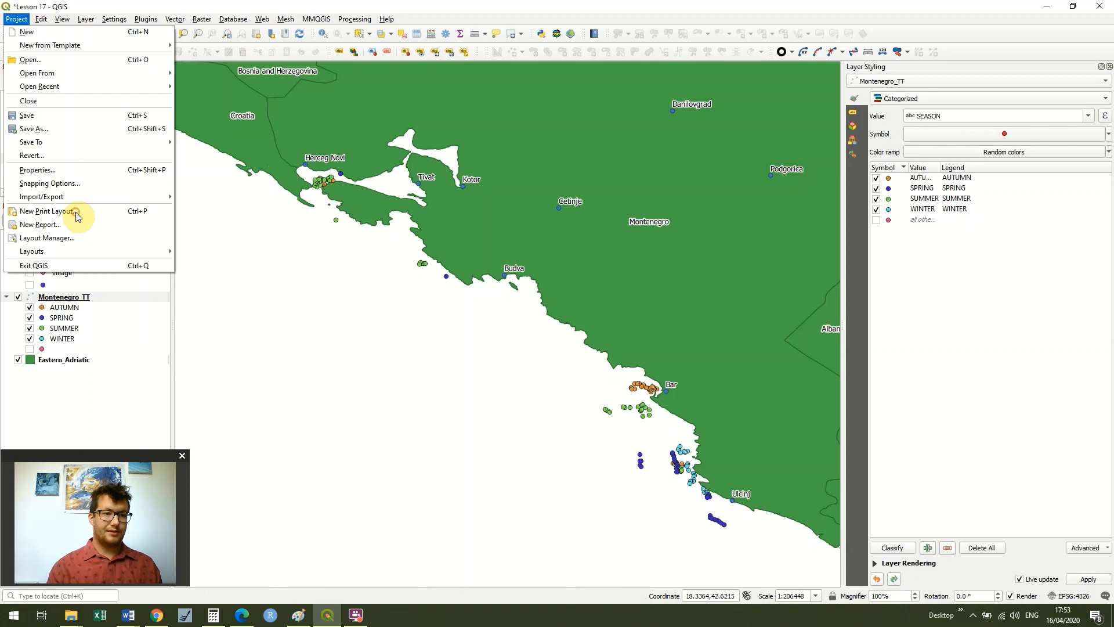
{"action": "left_click", "coordinate": [77, 216]}
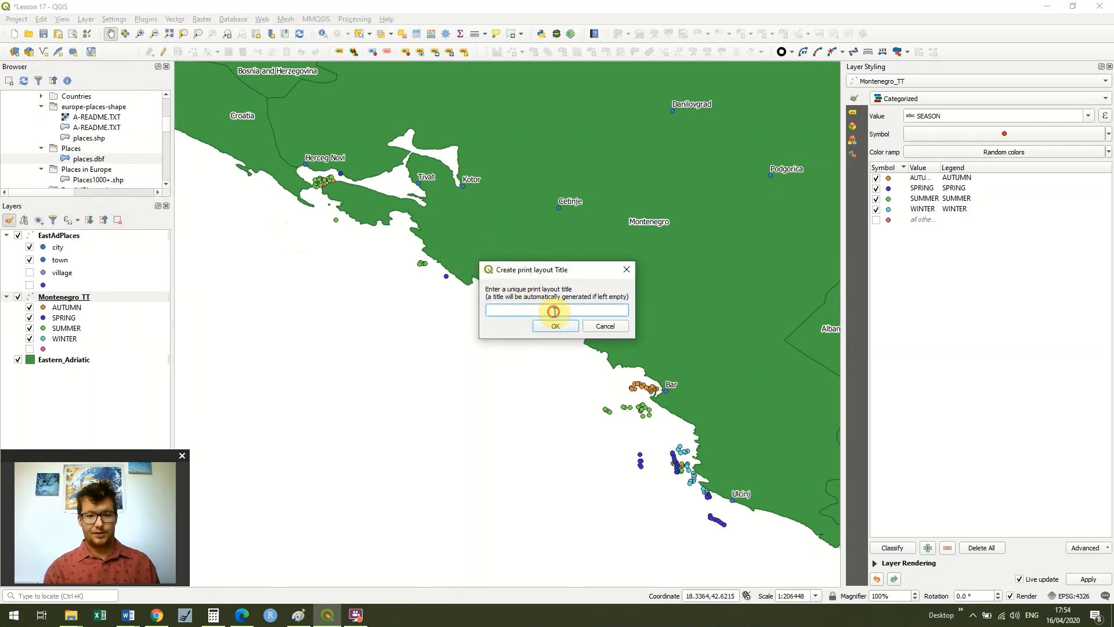
{"action": "type", "text": "Season"}
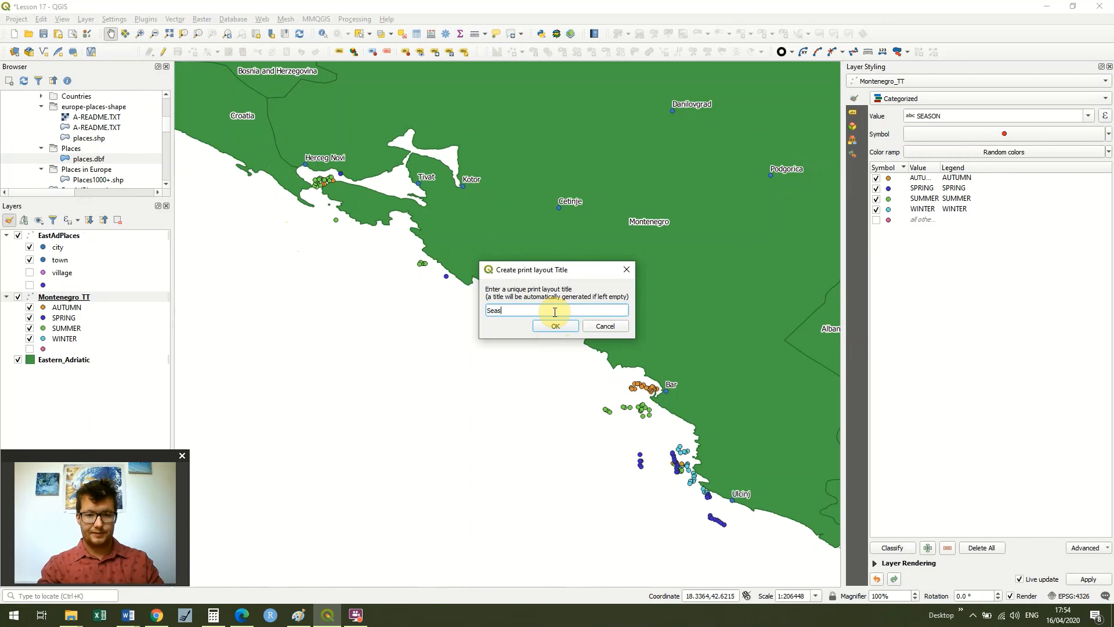
{"action": "type", "text": "sTT"}
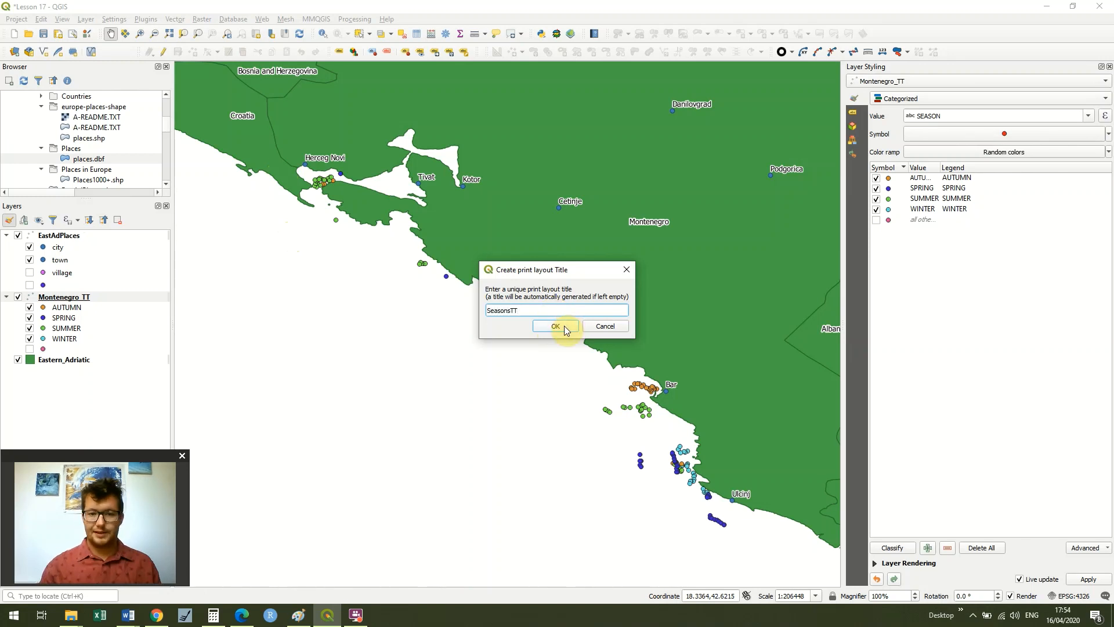
{"action": "left_click", "coordinate": [566, 328]}
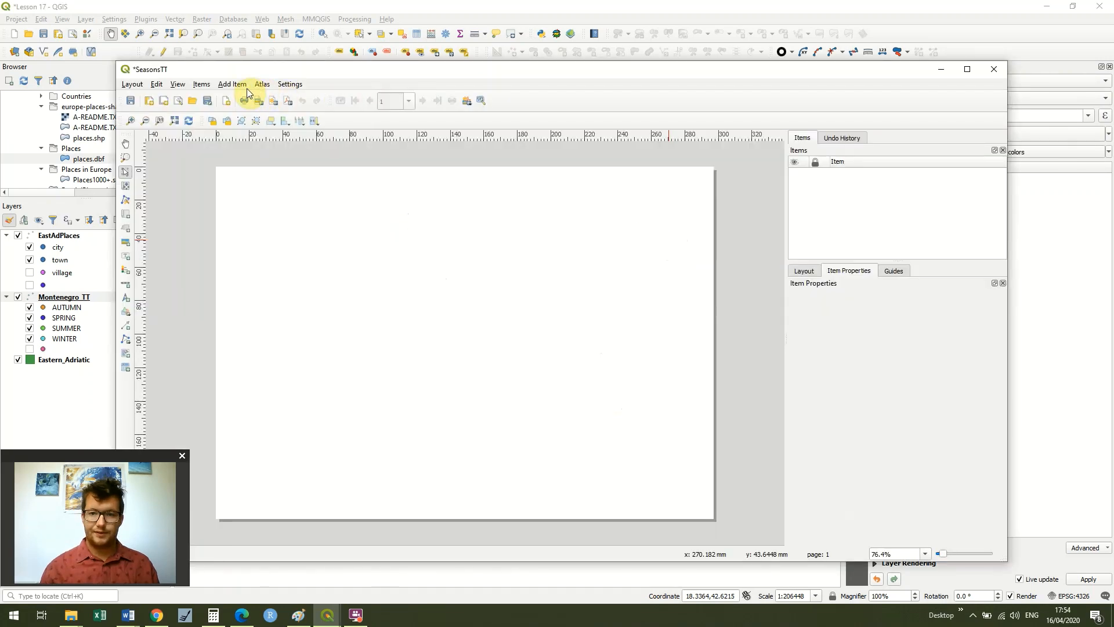
Add a map to the layout filling the upper-left quarter of the page, about 148 mm by 105 mm
{"action": "left_click", "coordinate": [235, 84]}
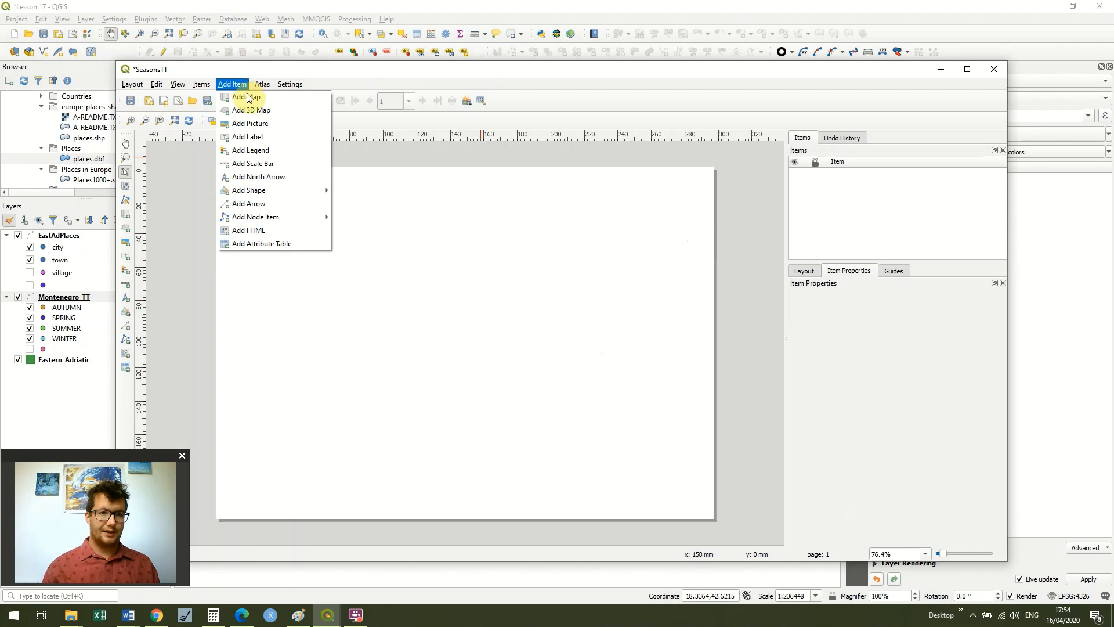
{"action": "left_click", "coordinate": [248, 98]}
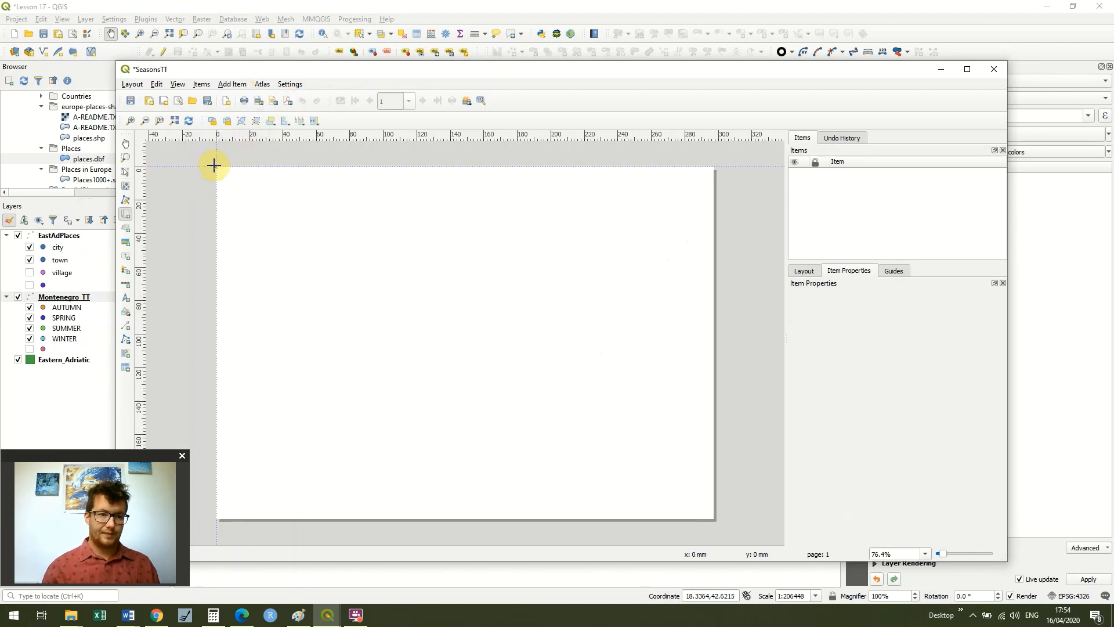
{"action": "left_click_drag", "start_coordinate": [215, 167], "coordinate": [462, 342]}
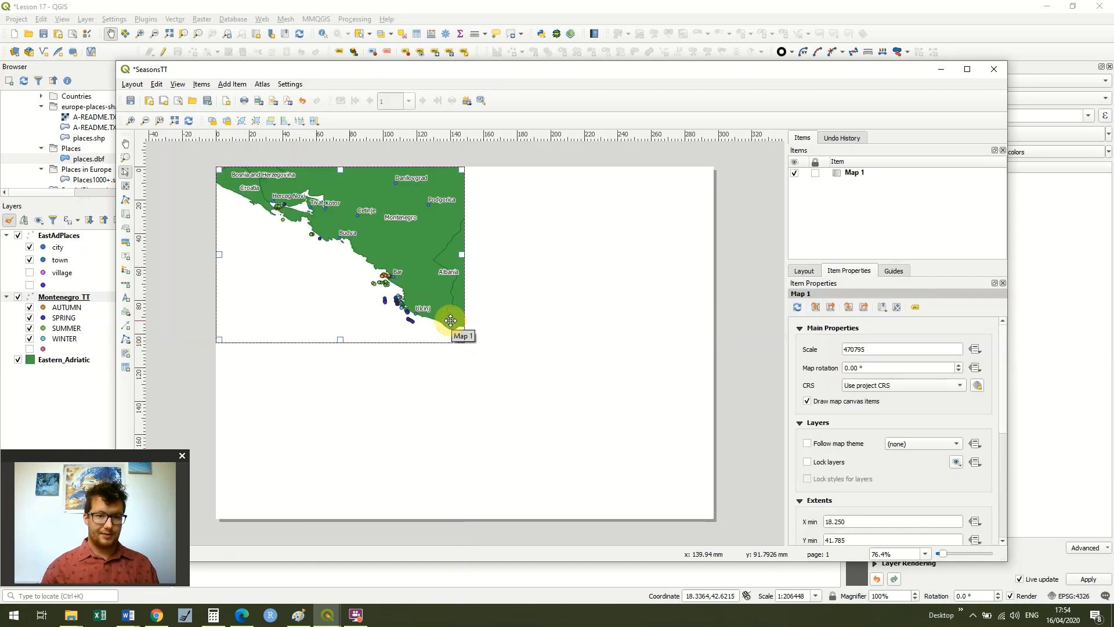
Copy the map and paste a duplicate into the upper-right quarter of the page, aligned beside the original
{"action": "right_click", "coordinate": [451, 321]}
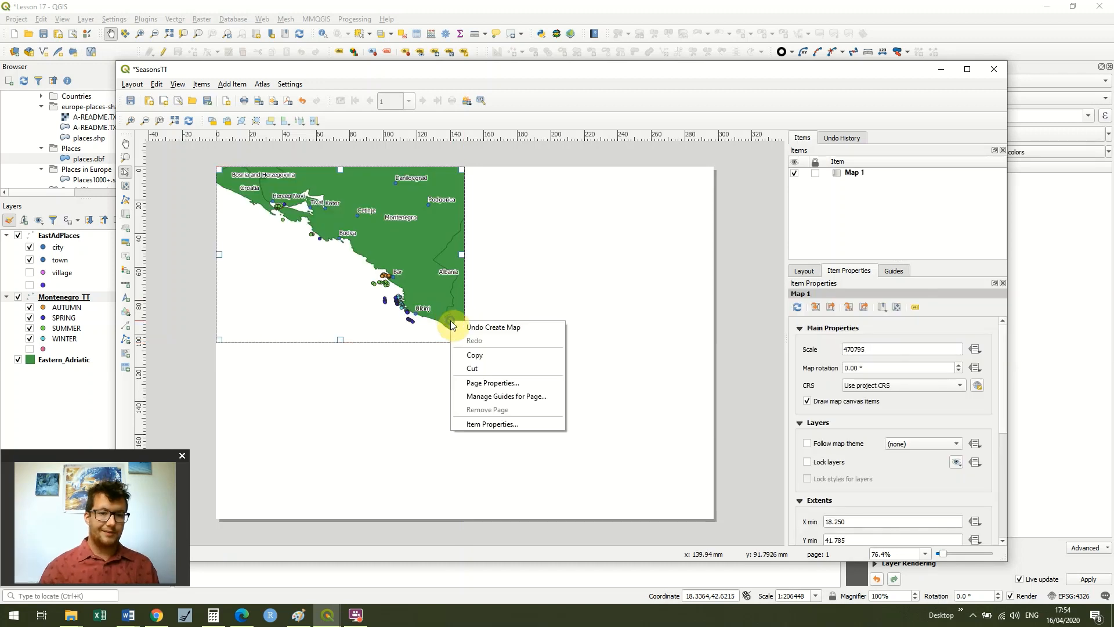
{"action": "left_click", "coordinate": [499, 355]}
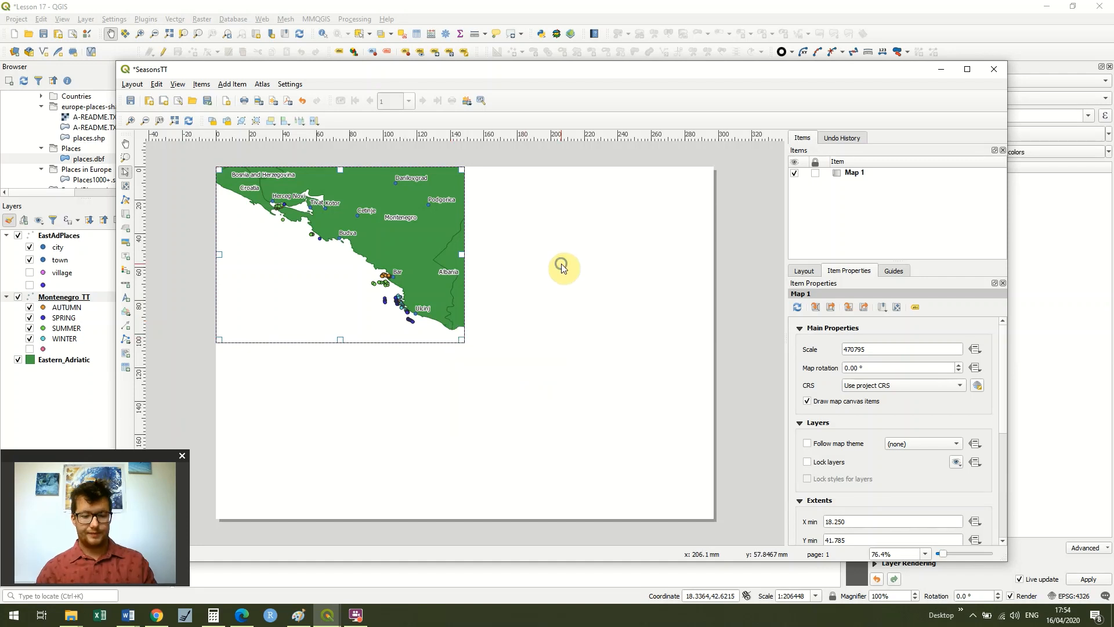
{"action": "right_click", "coordinate": [561, 263]}
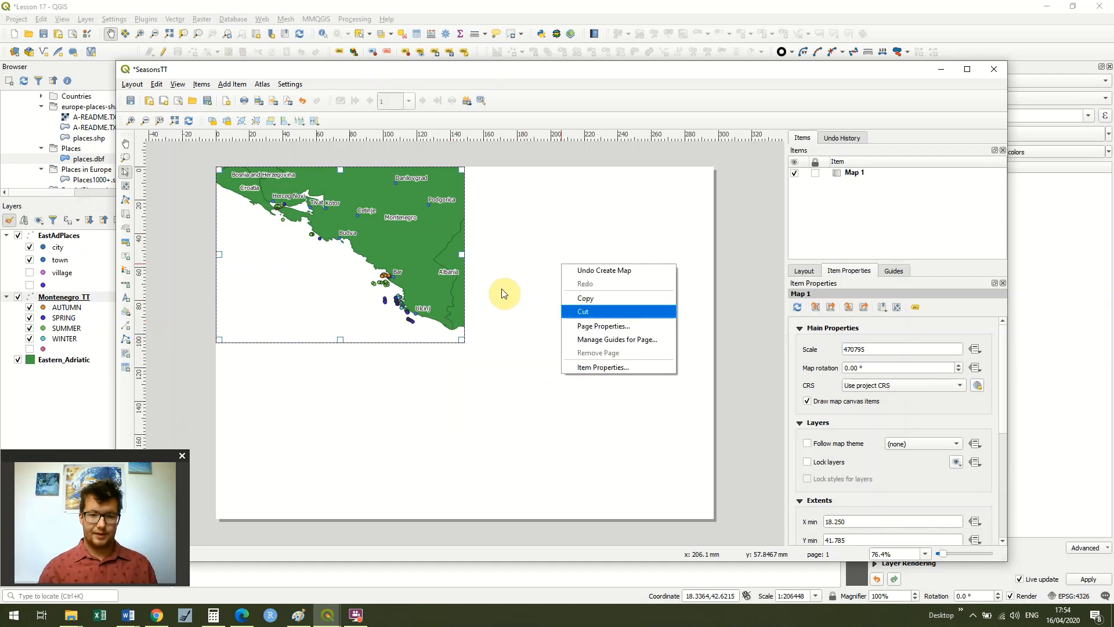
{"action": "left_click", "coordinate": [365, 259]}
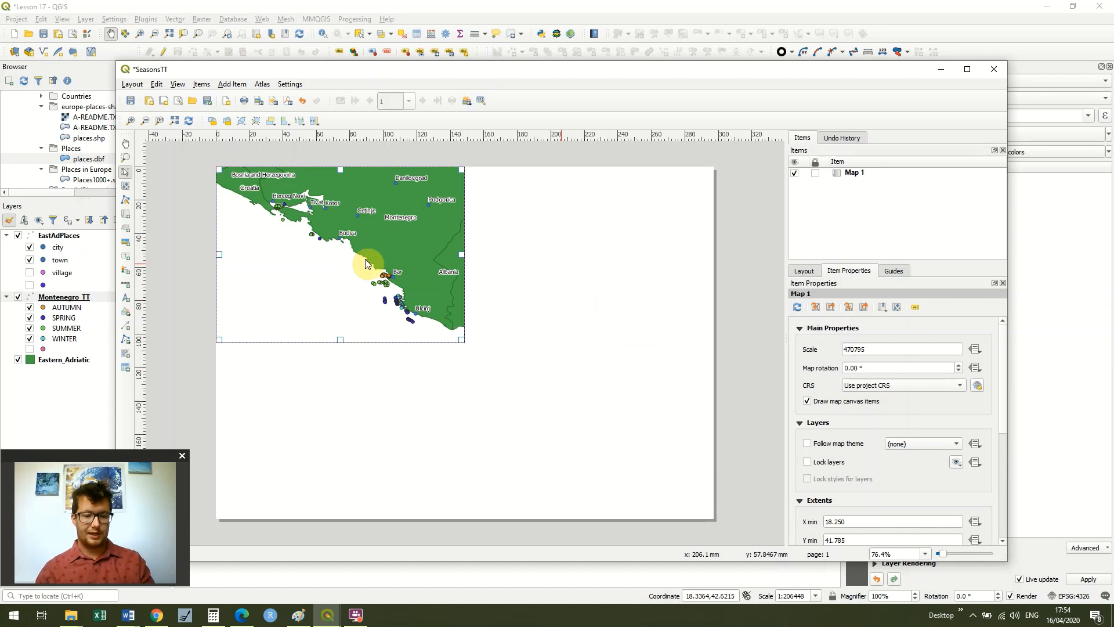
{"action": "key", "text": "ctrl+v"}
{"action": "left_click_drag", "start_coordinate": [486, 317], "coordinate": [588, 235]}
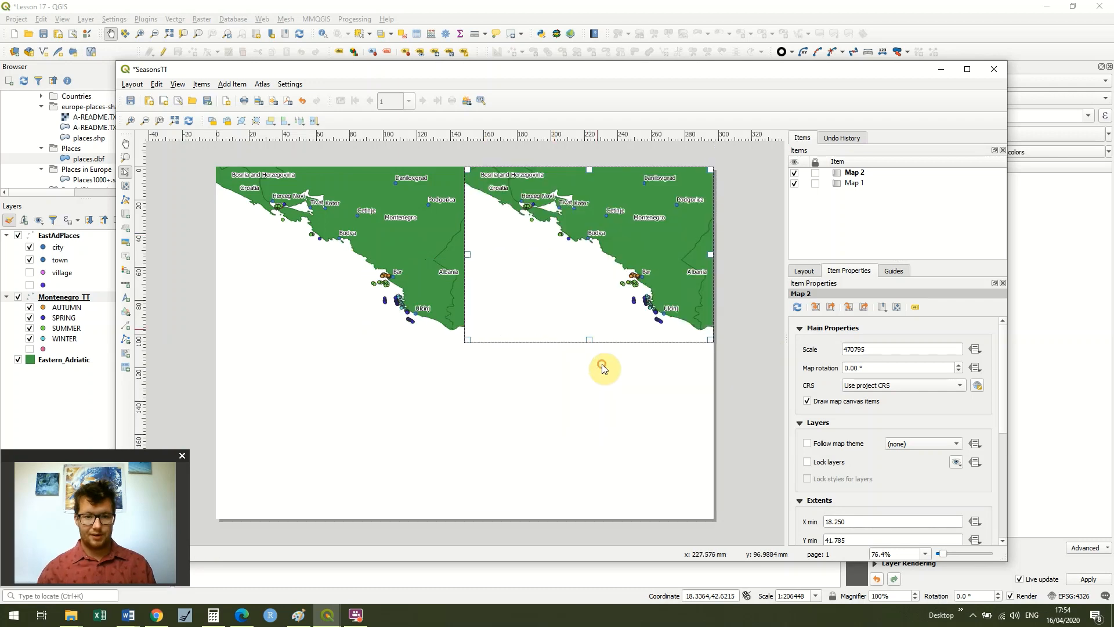
Paste a third copy of the map into the lower-left quarter of the page, directly below the first map
{"action": "left_click", "coordinate": [604, 368]}
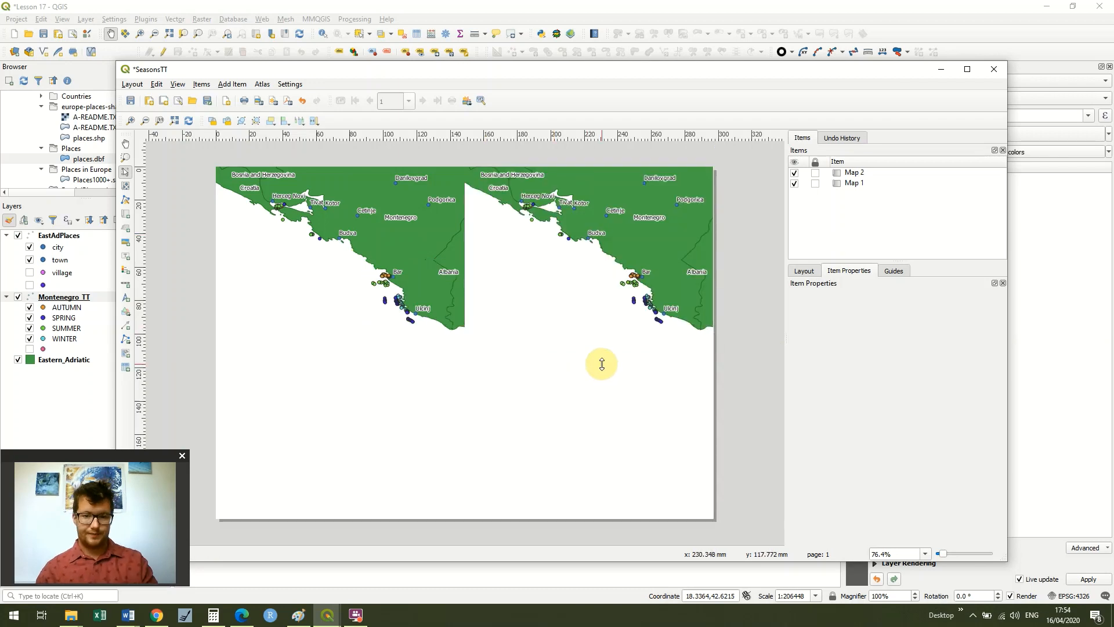
{"action": "key", "text": "ctrl+v"}
{"action": "left_click_drag", "start_coordinate": [487, 370], "coordinate": [229, 353]}
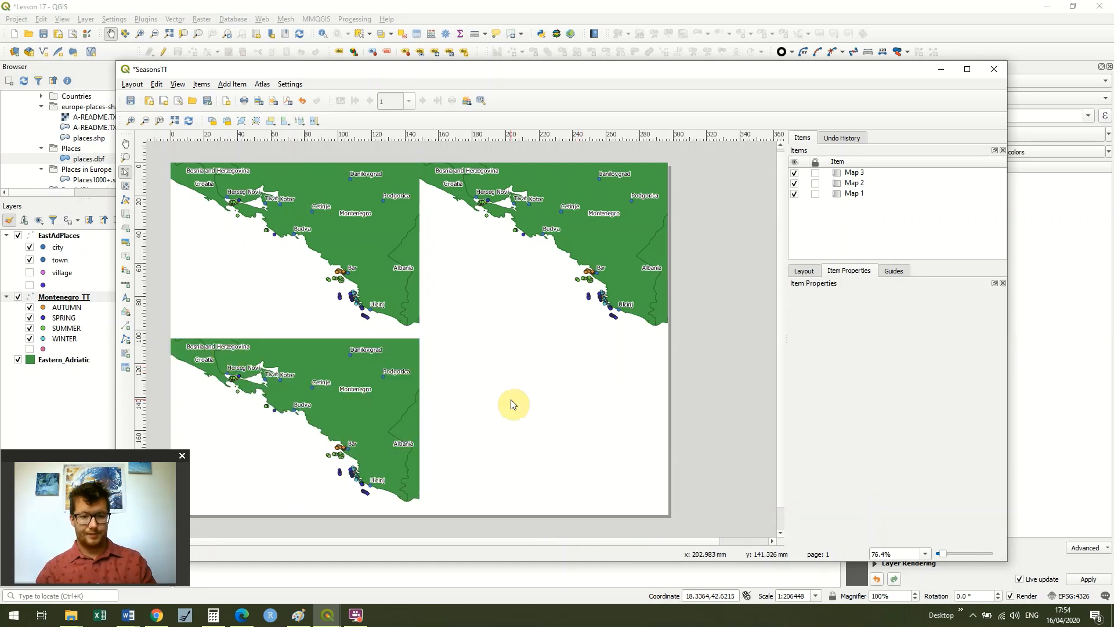
Paste a fourth copy of the map into the lower-right quarter of the page, aligned with the other three
{"action": "key", "text": "ctrl+v"}
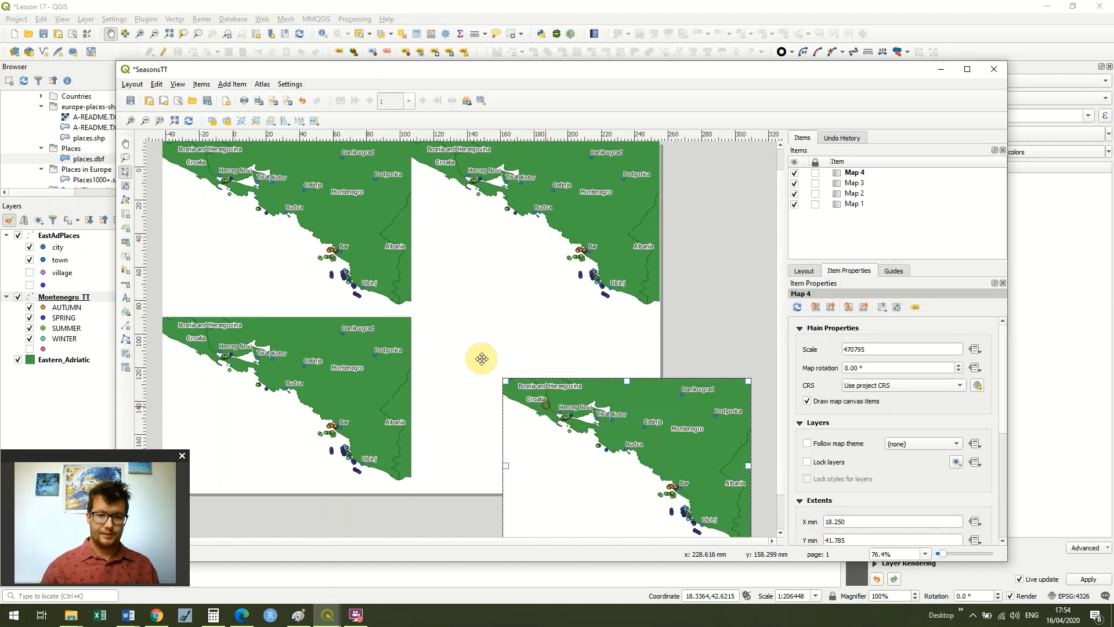
{"action": "left_click_drag", "start_coordinate": [453, 345], "coordinate": [454, 345]}
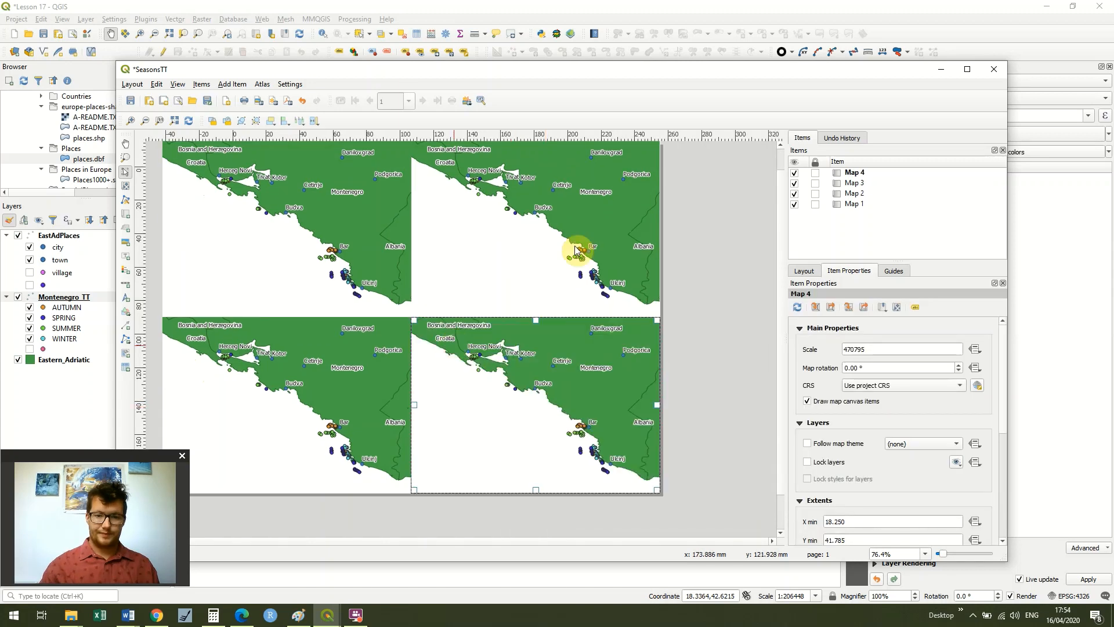
{"action": "left_click_drag", "start_coordinate": [778, 70], "coordinate": [830, 48]}
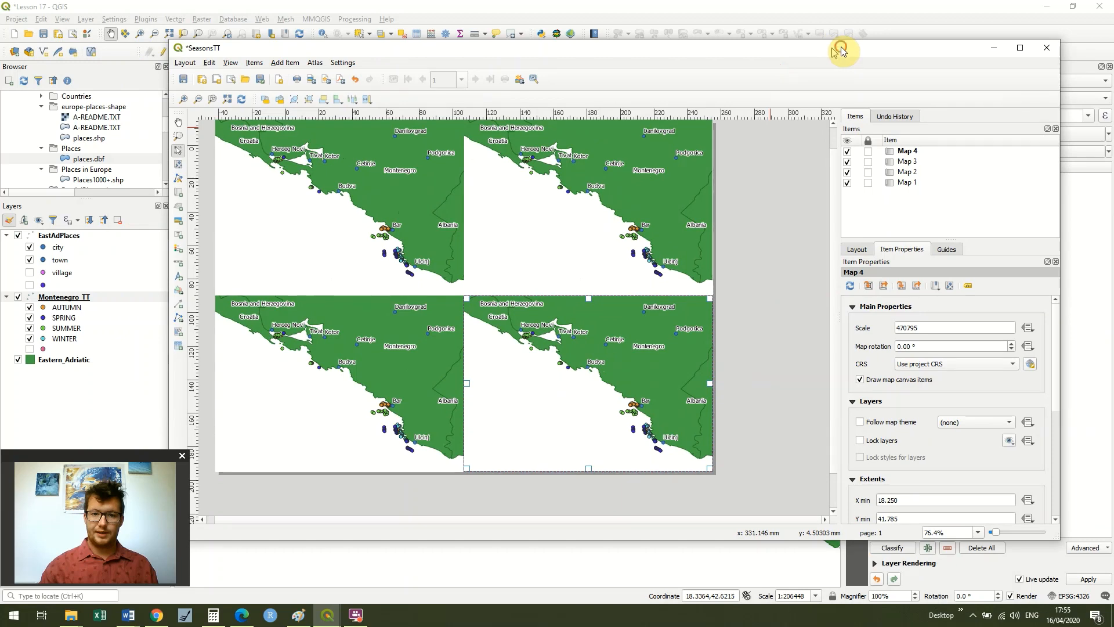
{"action": "left_click", "coordinate": [913, 183]}
{"action": "left_click", "coordinate": [913, 182]}
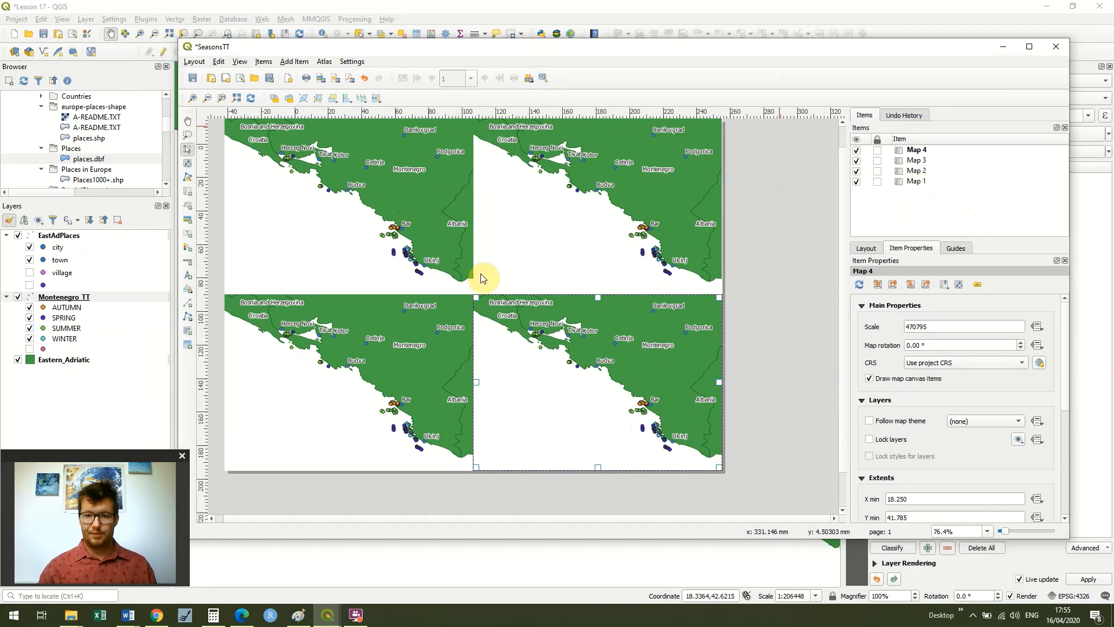
Leave only the SUMMER category of Montenegro_TT visible in the project and refresh the SeasonsTT layout
{"action": "left_click", "coordinate": [116, 384]}
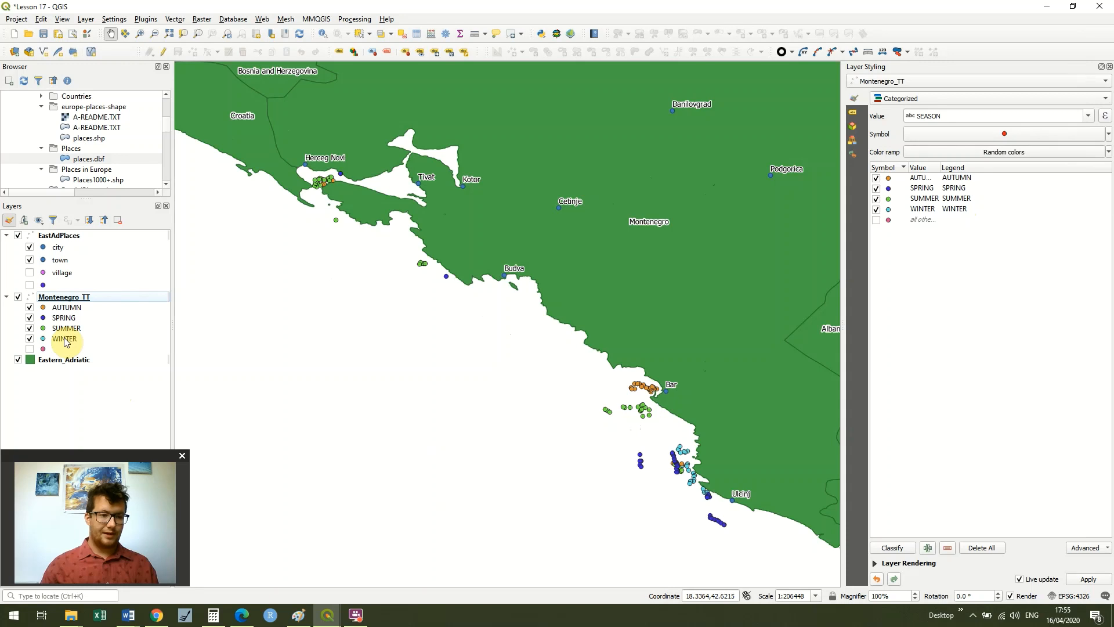
{"action": "left_click", "coordinate": [29, 318]}
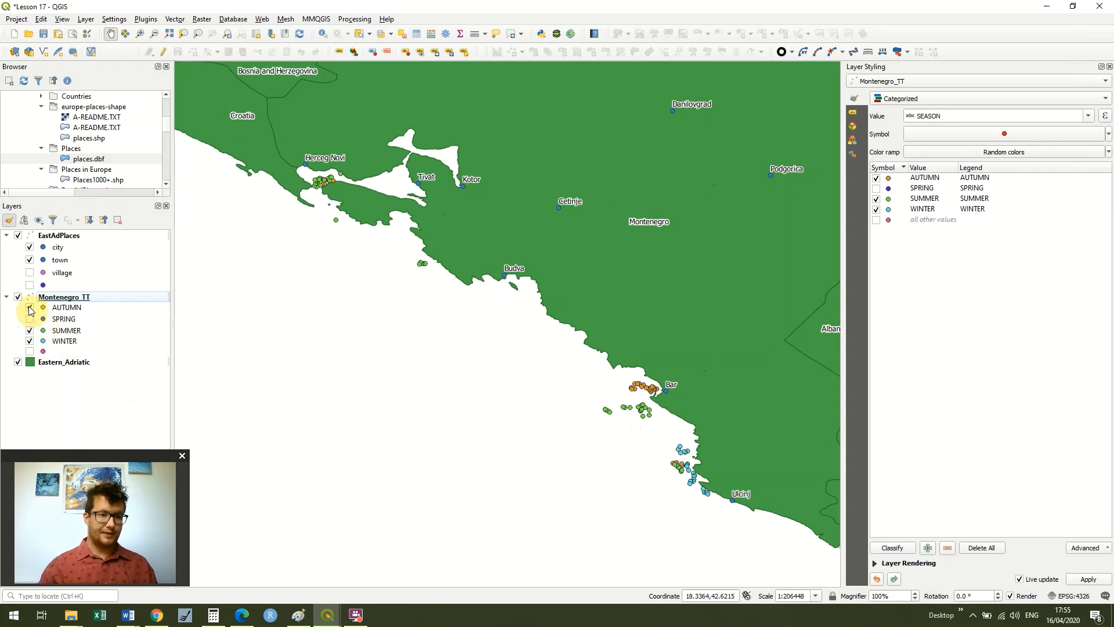
{"action": "left_click", "coordinate": [30, 308]}
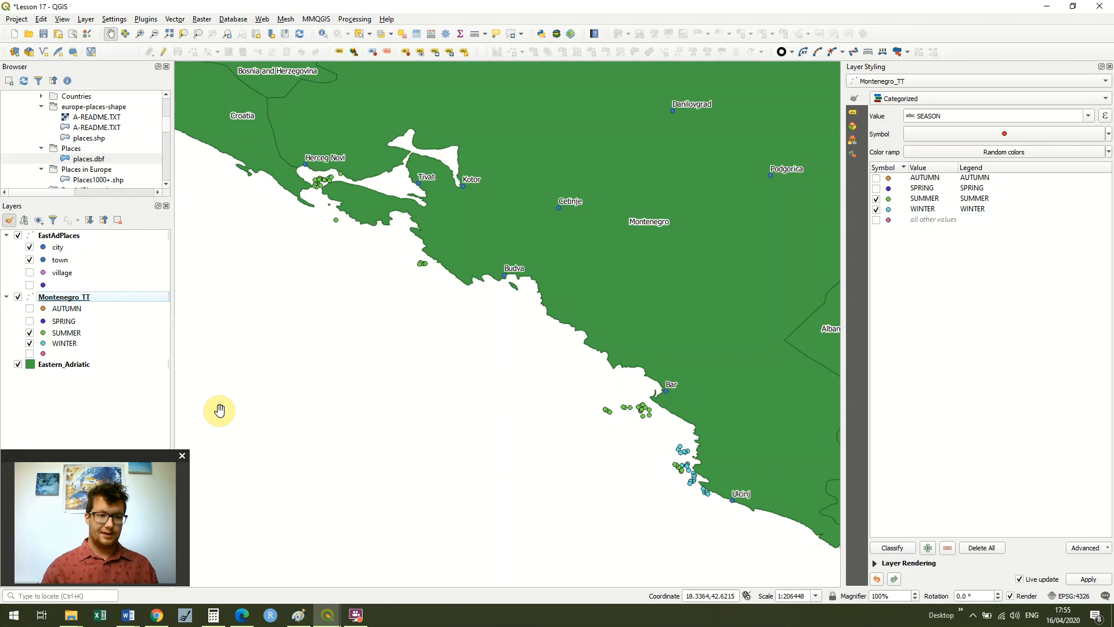
{"action": "left_click", "coordinate": [330, 616]}
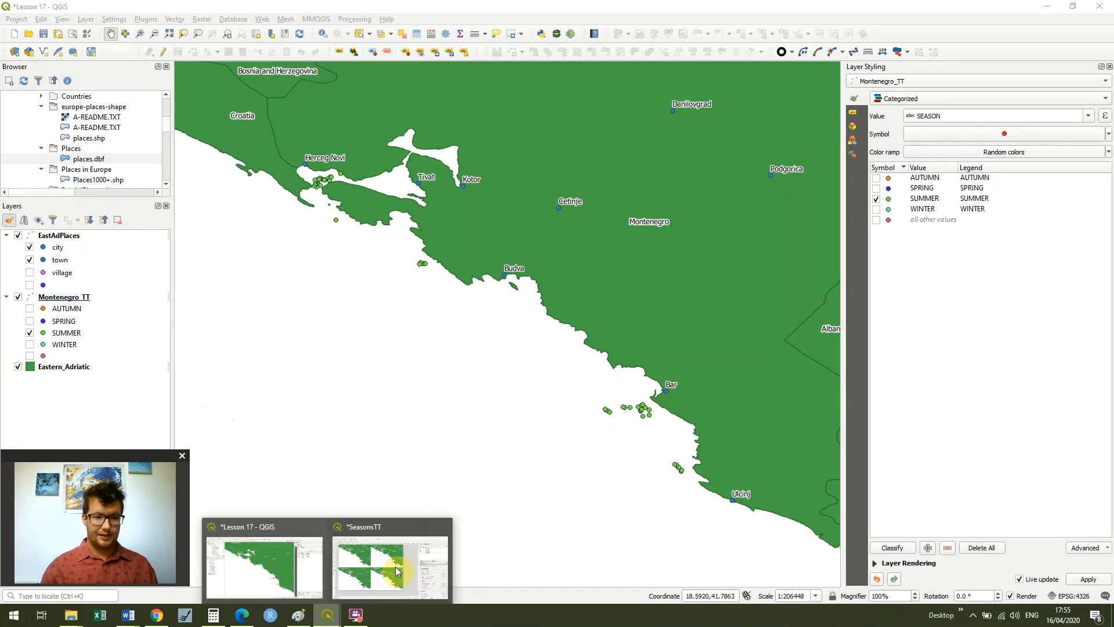
{"action": "left_click", "coordinate": [396, 569]}
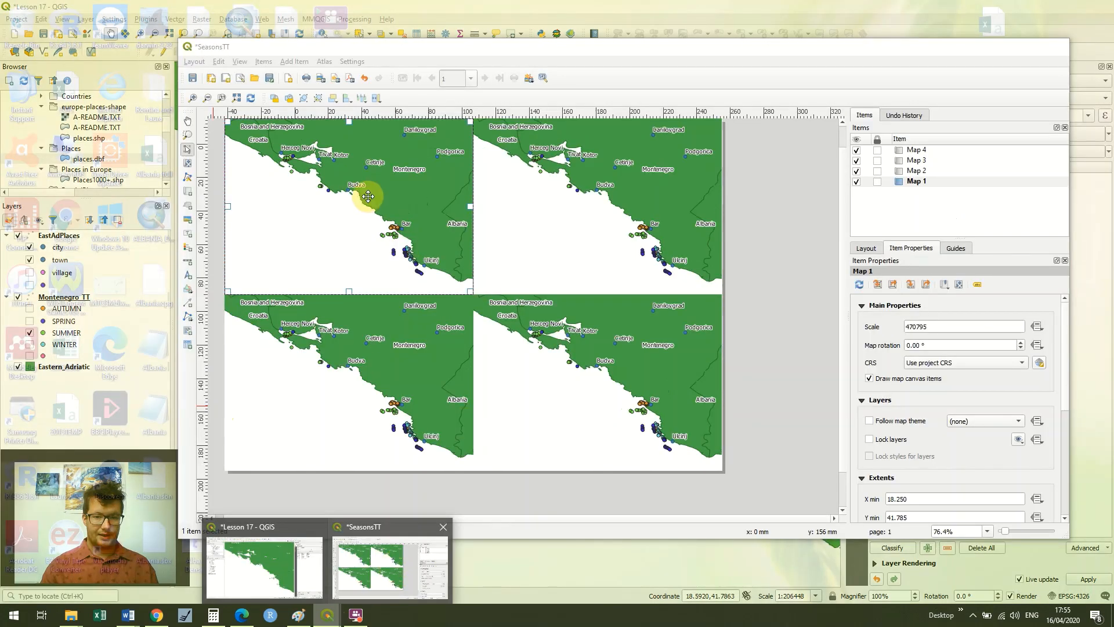
{"action": "left_click", "coordinate": [251, 99]}
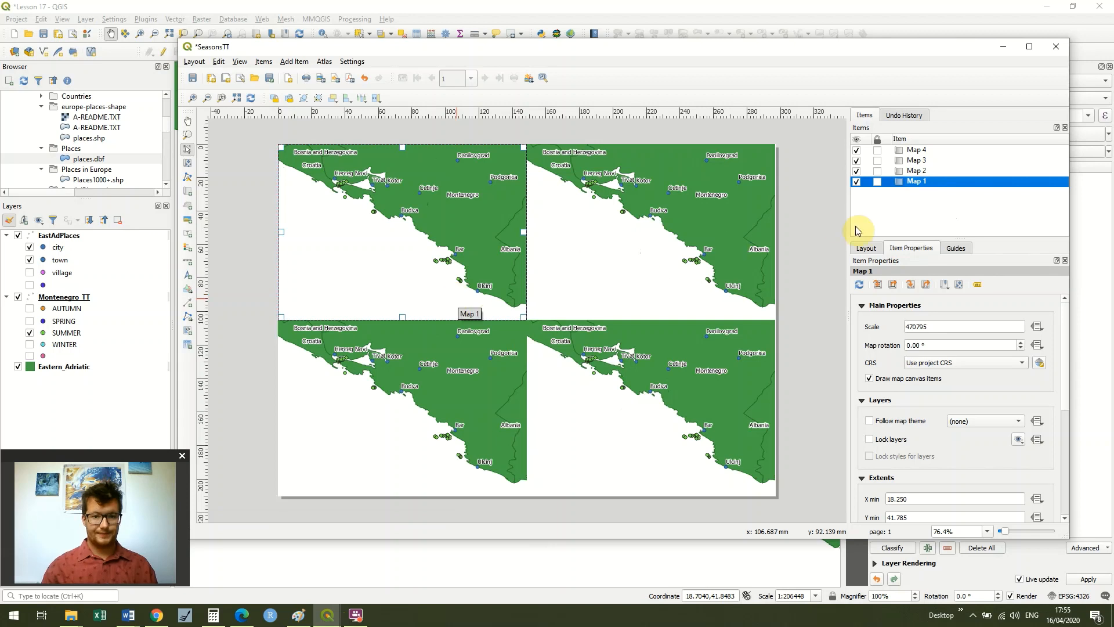
Lock Map 1 in the layout, including its layers and layer styles
{"action": "left_click", "coordinate": [877, 182]}
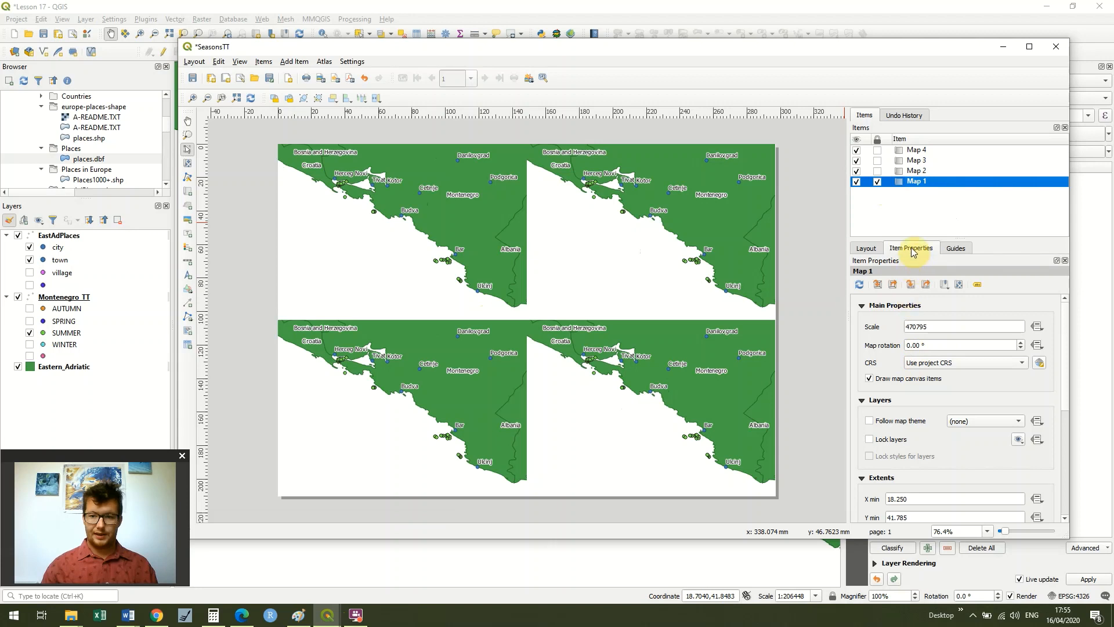
{"action": "left_click", "coordinate": [869, 439]}
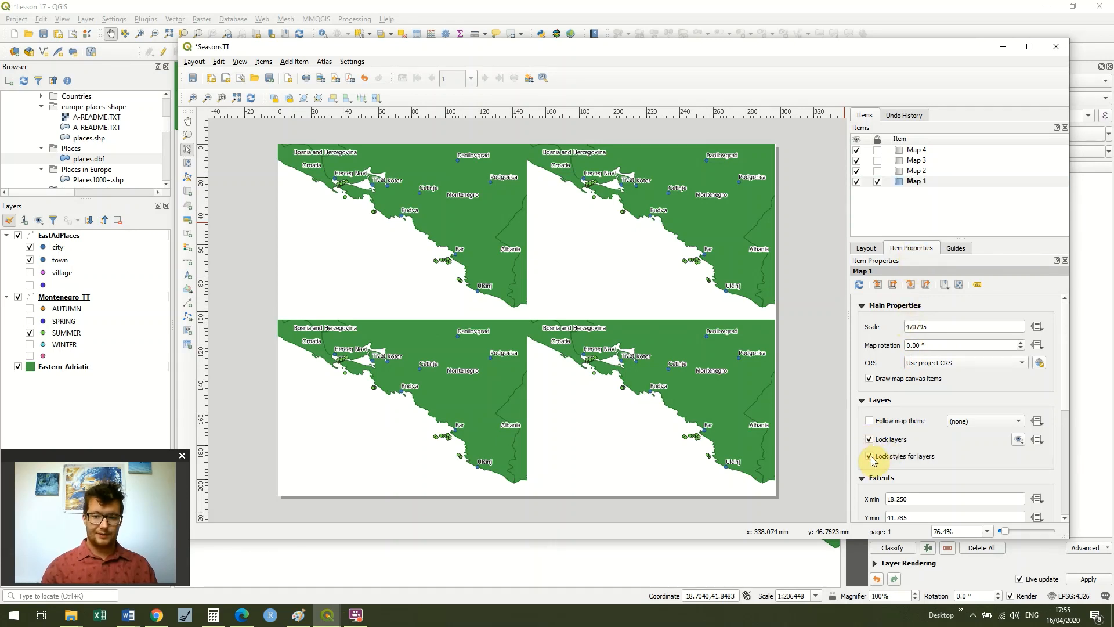
{"action": "left_click", "coordinate": [871, 457]}
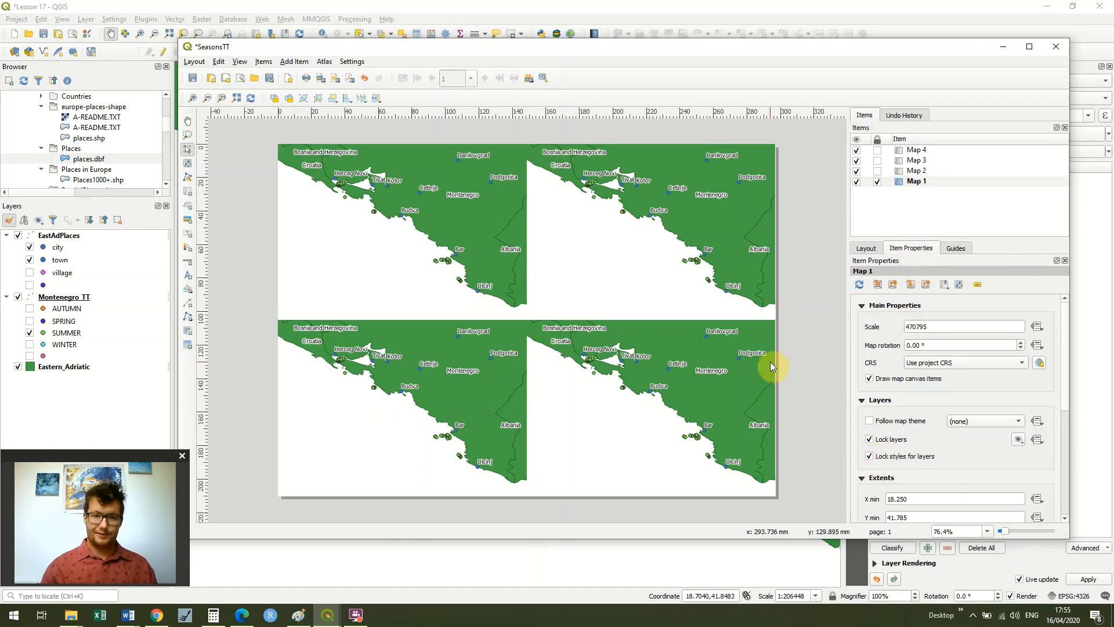
Show only the AUTUMN category of Montenegro_TT in the project and refresh the SeasonsTT layout
{"action": "left_click", "coordinate": [137, 343]}
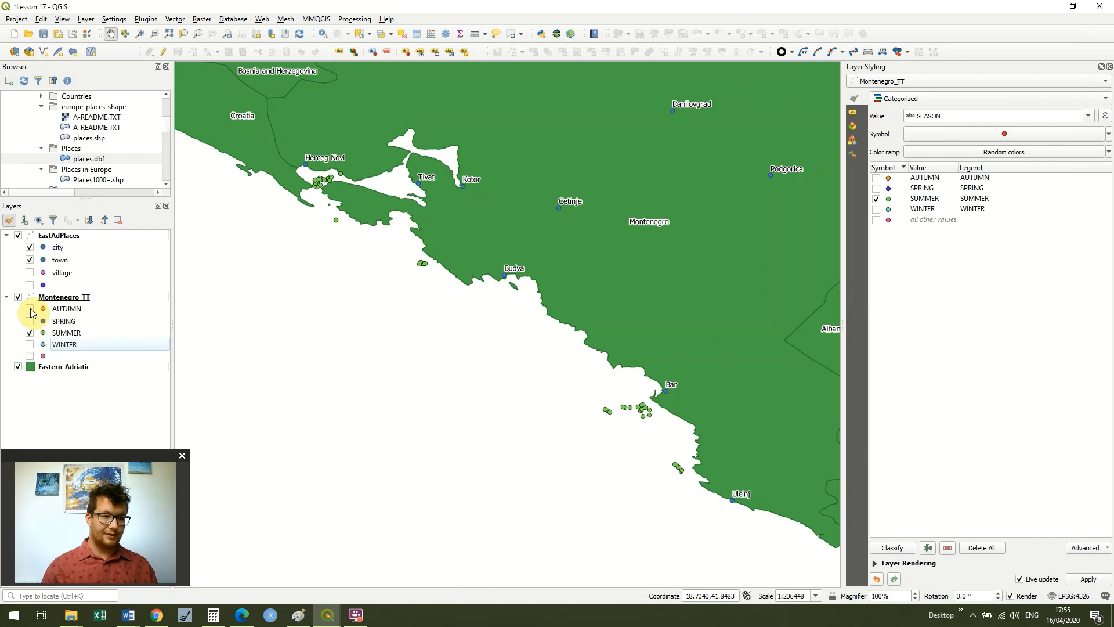
{"action": "left_click", "coordinate": [31, 310]}
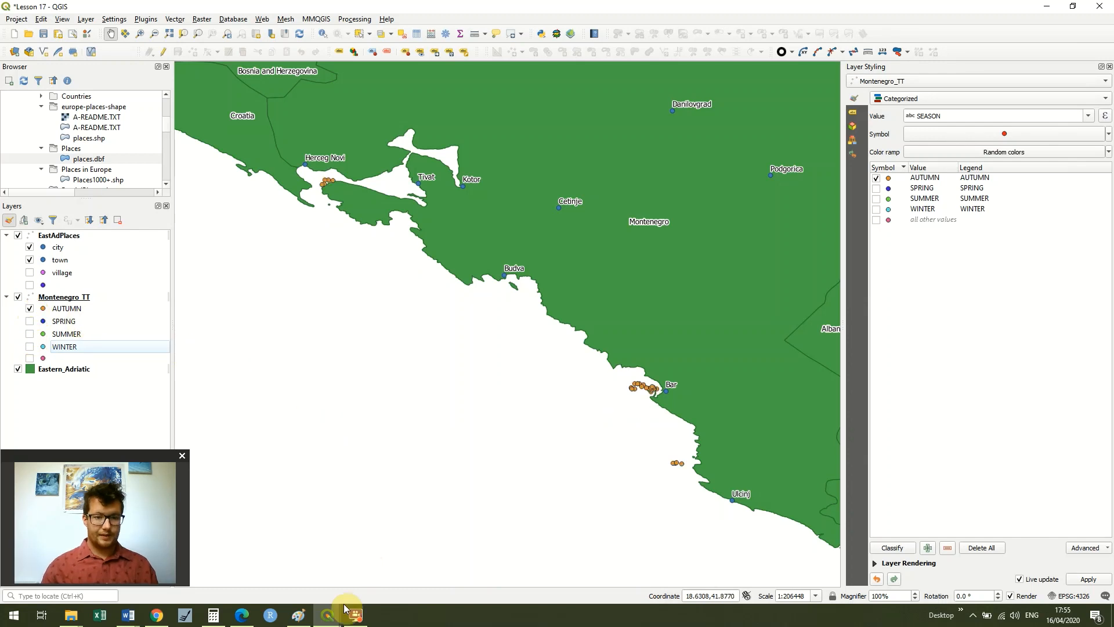
{"action": "mouse_move", "coordinate": [354, 614]}
{"action": "left_click", "coordinate": [375, 567]}
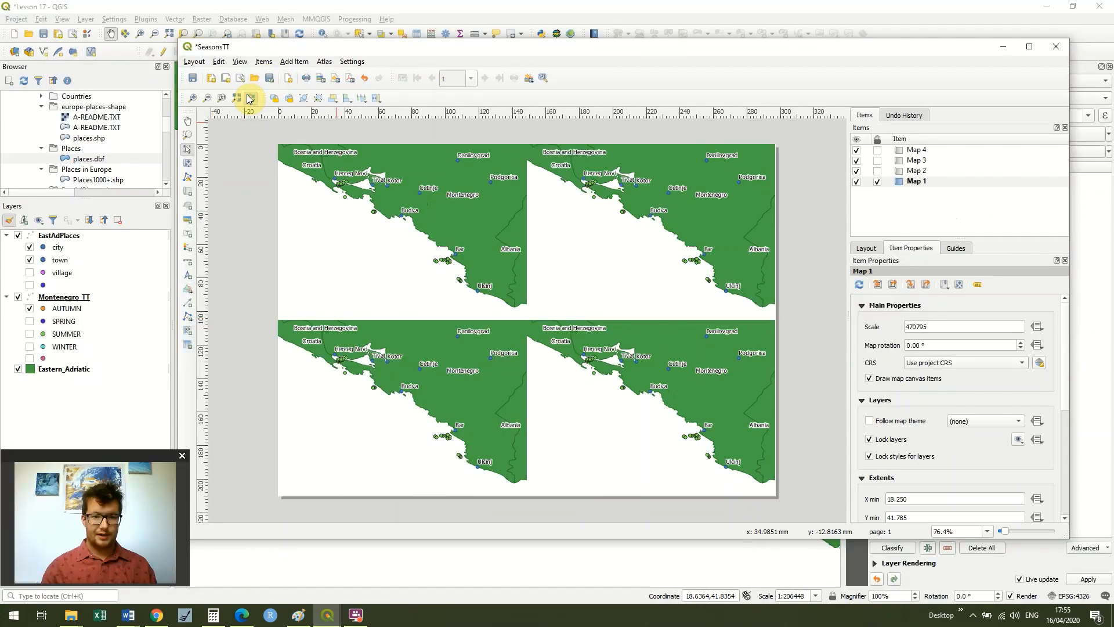
{"action": "left_click", "coordinate": [250, 98]}
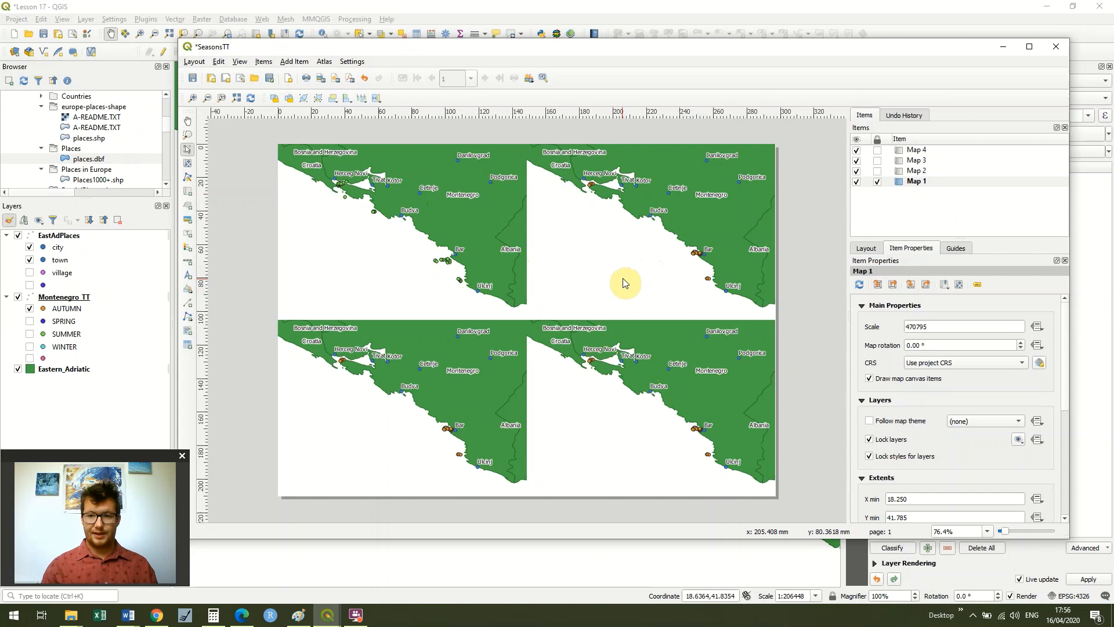
Lock Map 2 in the layout, including its layers and layer styles
{"action": "left_click", "coordinate": [877, 170]}
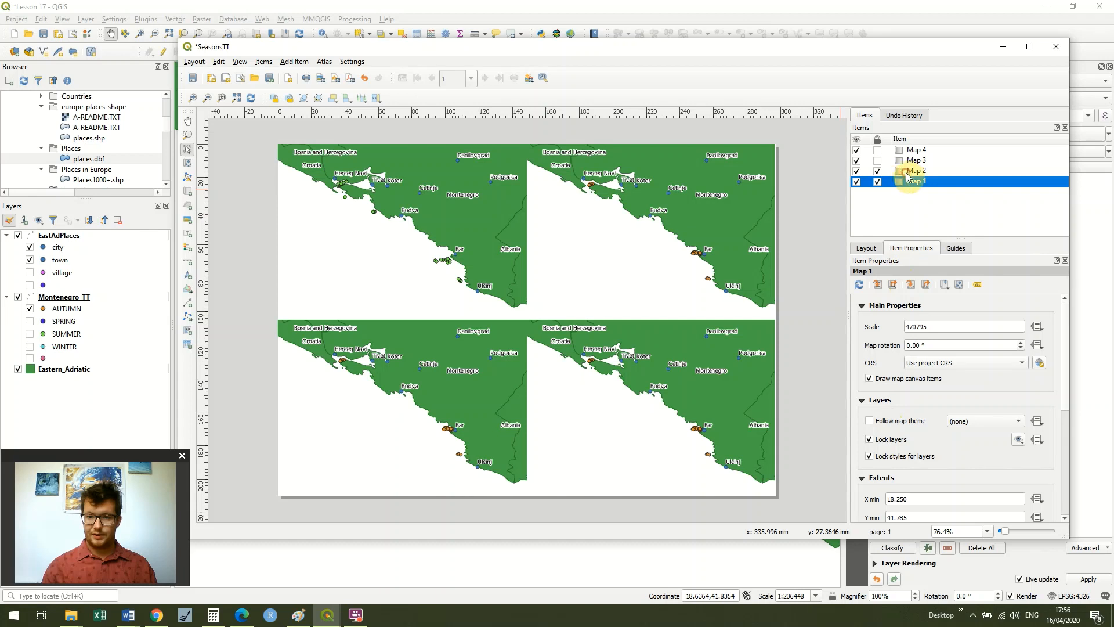
{"action": "left_click", "coordinate": [876, 440]}
{"action": "left_click", "coordinate": [871, 453]}
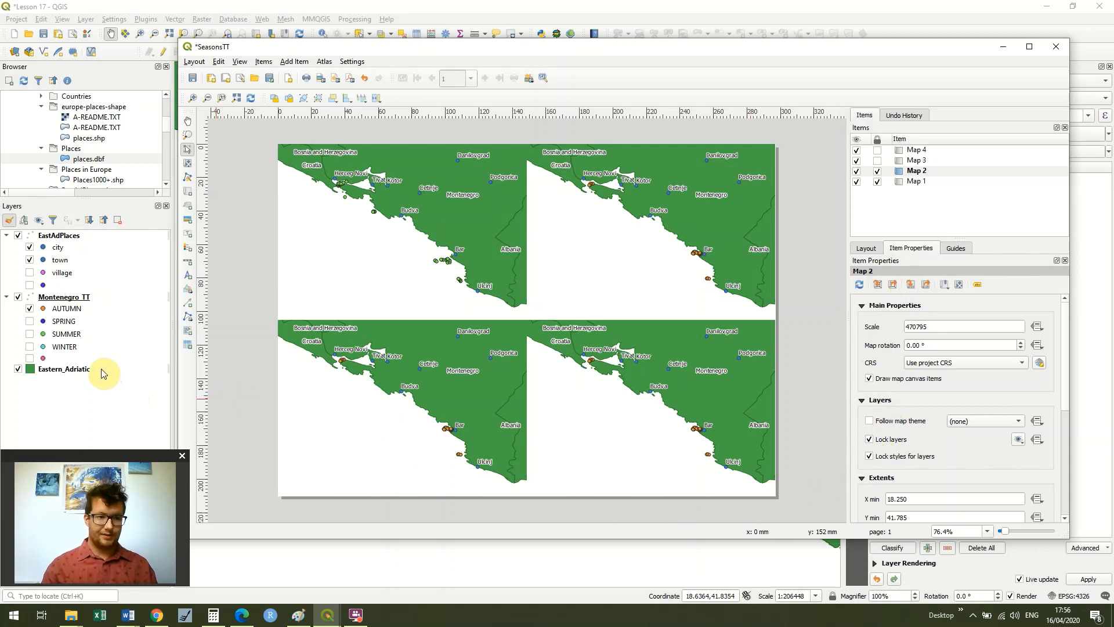
Show only the WINTER category of Montenegro_TT in the project and refresh the SeasonsTT layout
{"action": "left_click", "coordinate": [30, 308]}
{"action": "left_click", "coordinate": [31, 308]}
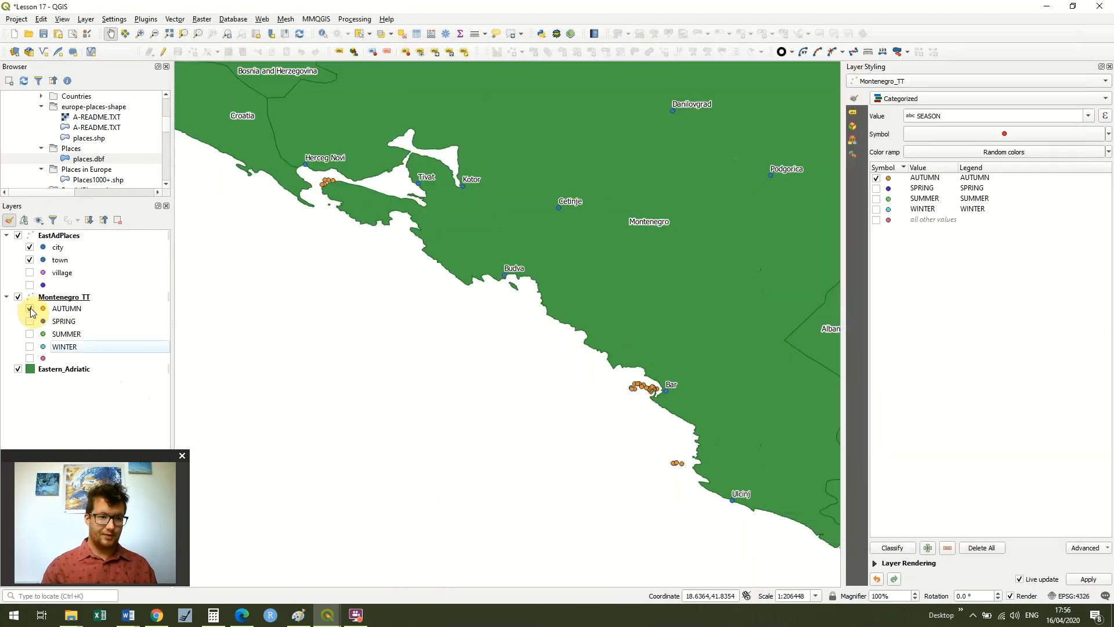
{"action": "left_click", "coordinate": [32, 347]}
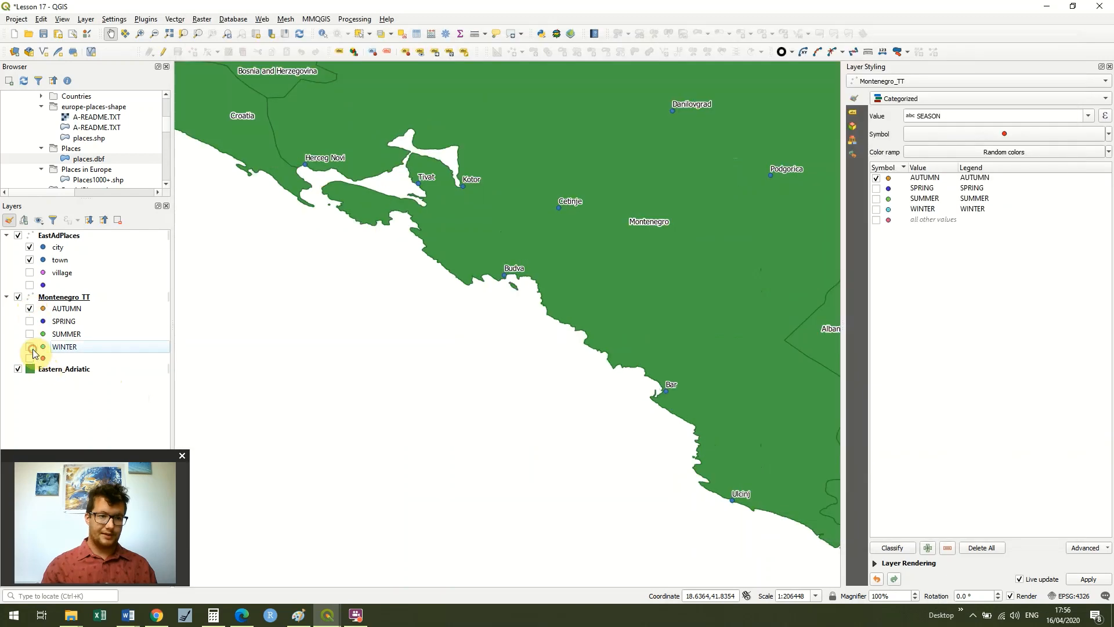
{"action": "left_click", "coordinate": [30, 309]}
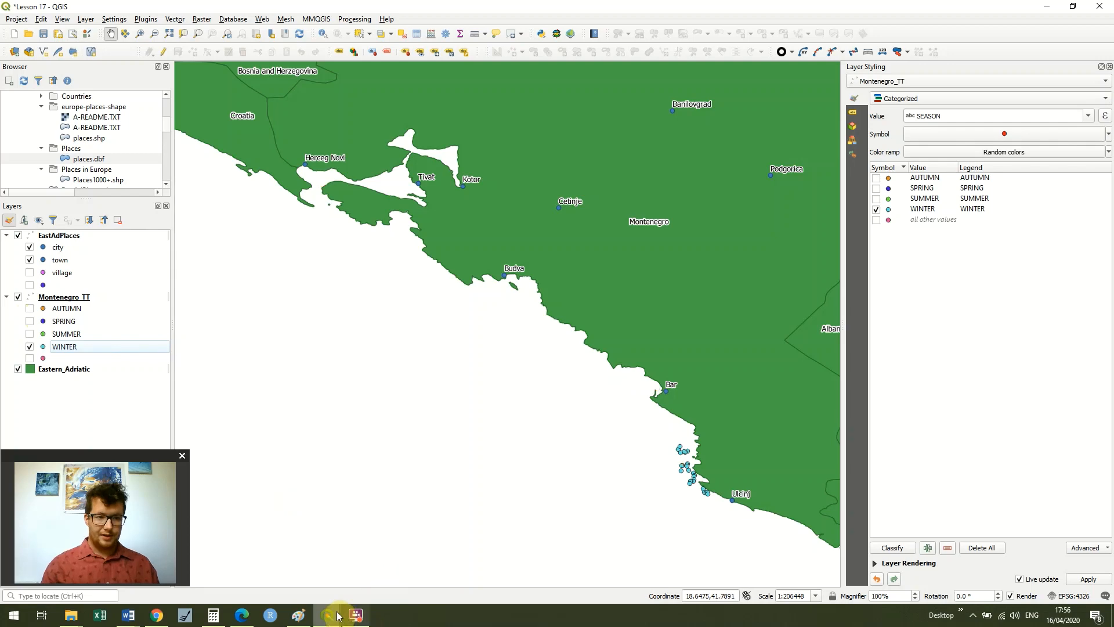
{"action": "mouse_move", "coordinate": [334, 614]}
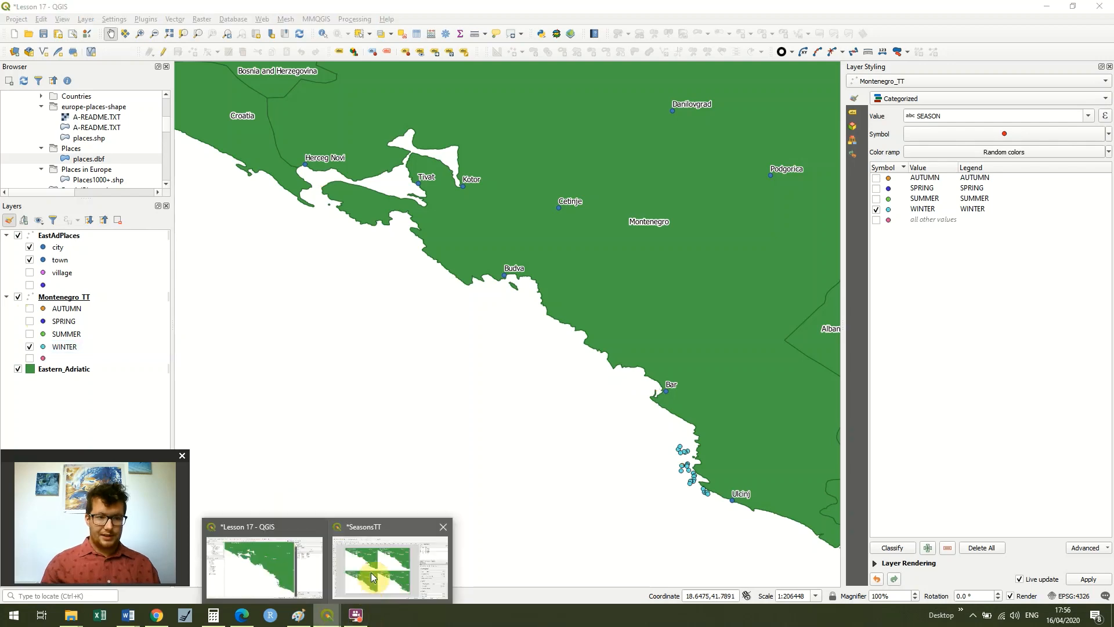
{"action": "left_click", "coordinate": [371, 566]}
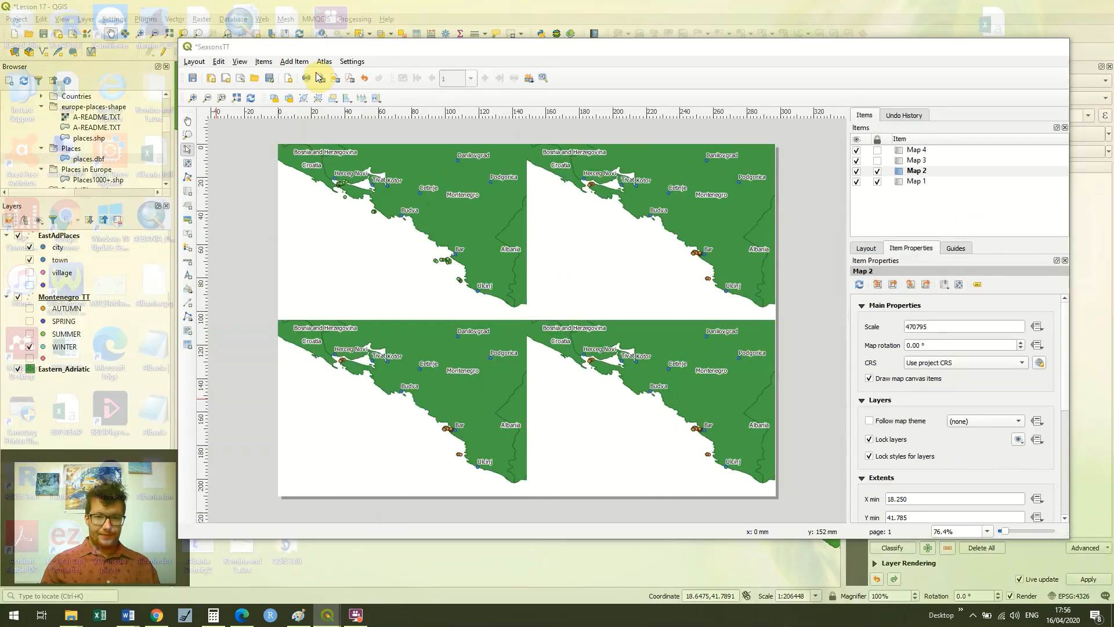
{"action": "left_click", "coordinate": [248, 99]}
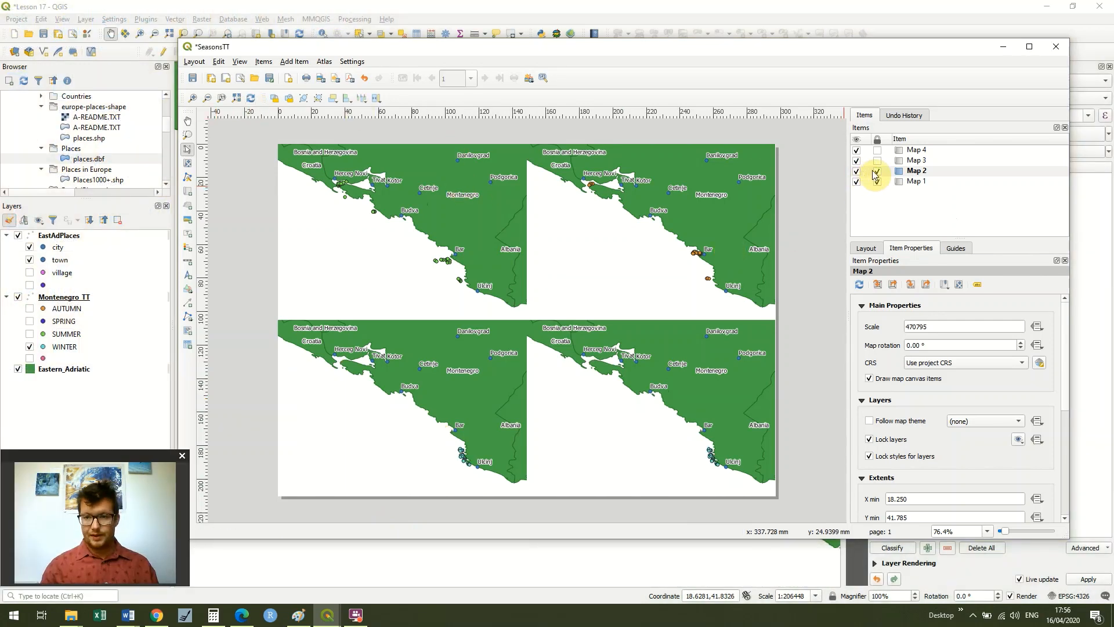
Lock Map 3 in the layout, including its layers and layer styles
{"action": "left_click", "coordinate": [909, 162]}
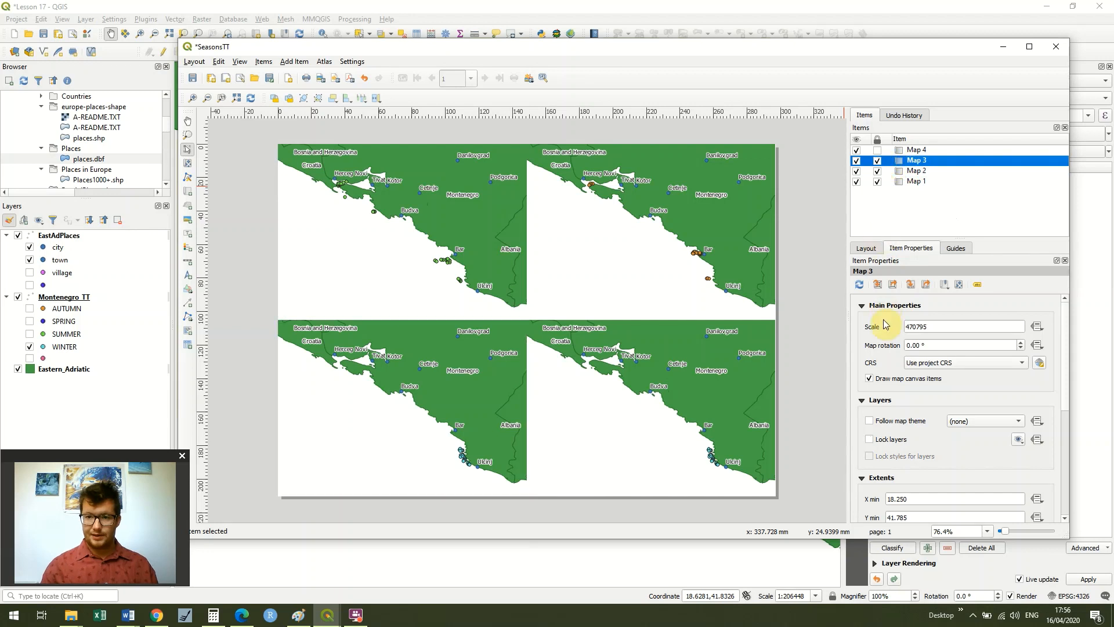
{"action": "left_click", "coordinate": [869, 439]}
{"action": "left_click", "coordinate": [869, 455]}
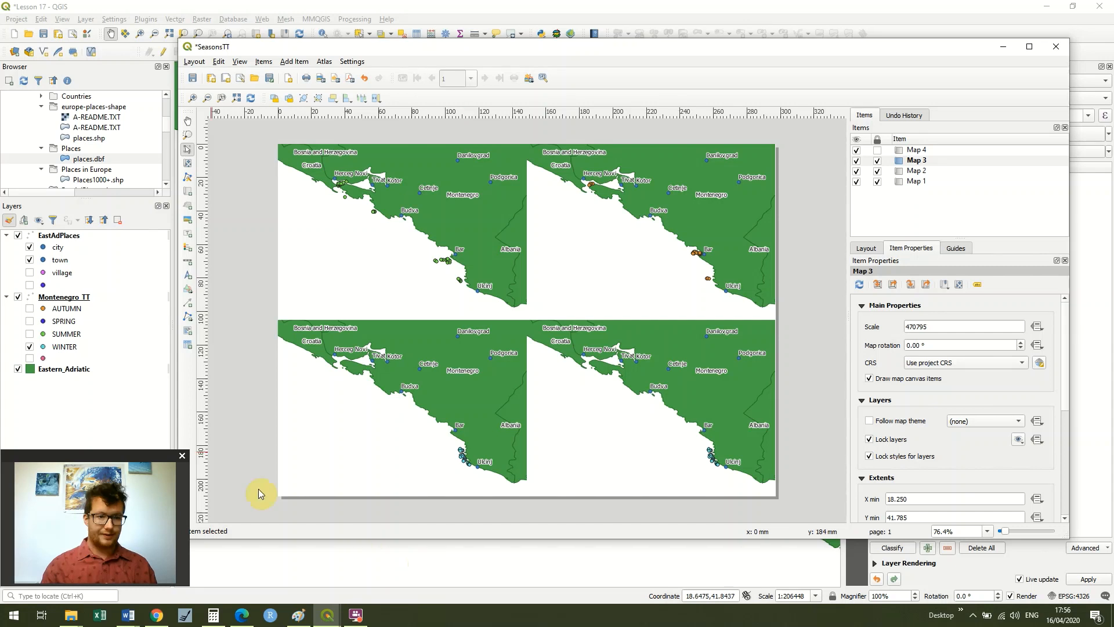
Show only the SPRING category of Montenegro_TT in the project and refresh the SeasonsTT layout
{"action": "left_click", "coordinate": [29, 346]}
{"action": "left_click", "coordinate": [29, 346]}
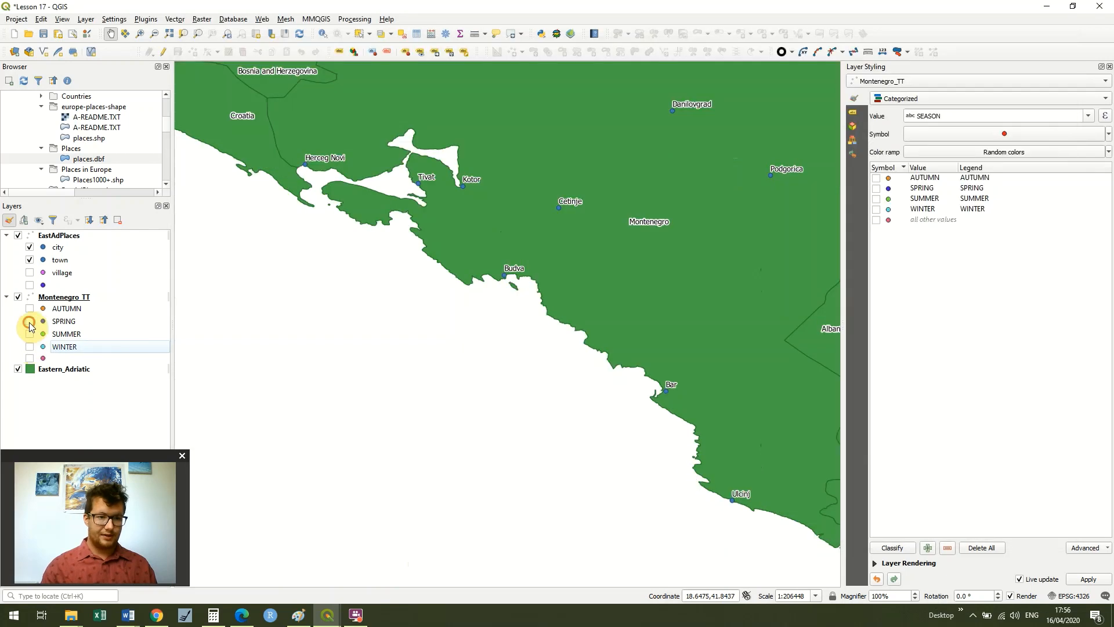
{"action": "left_click", "coordinate": [29, 322]}
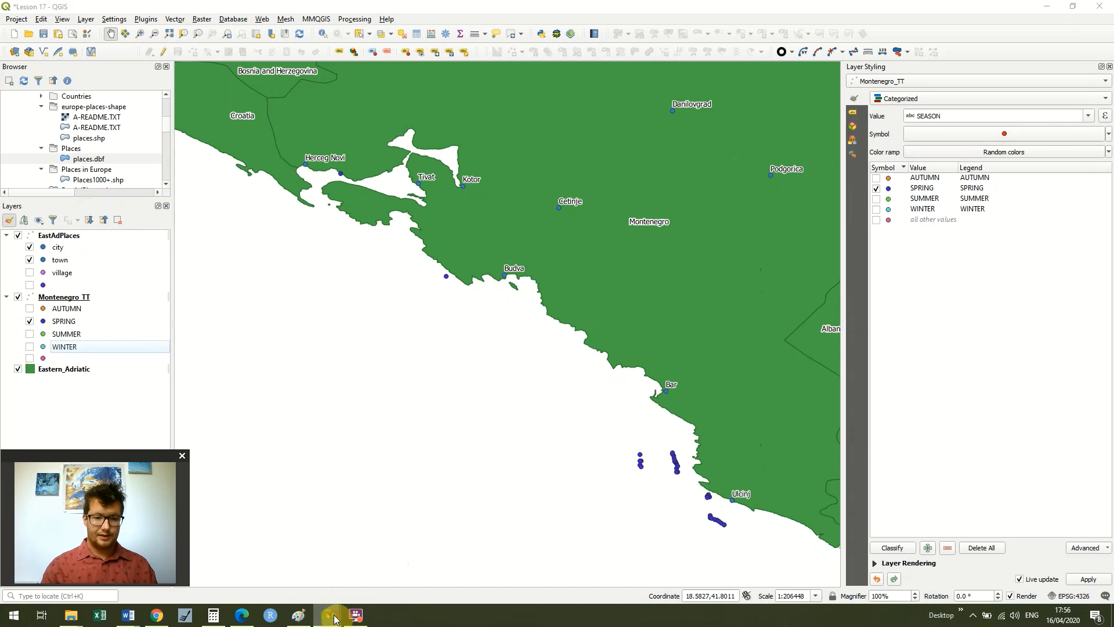
{"action": "mouse_move", "coordinate": [327, 614]}
{"action": "left_click", "coordinate": [378, 568]}
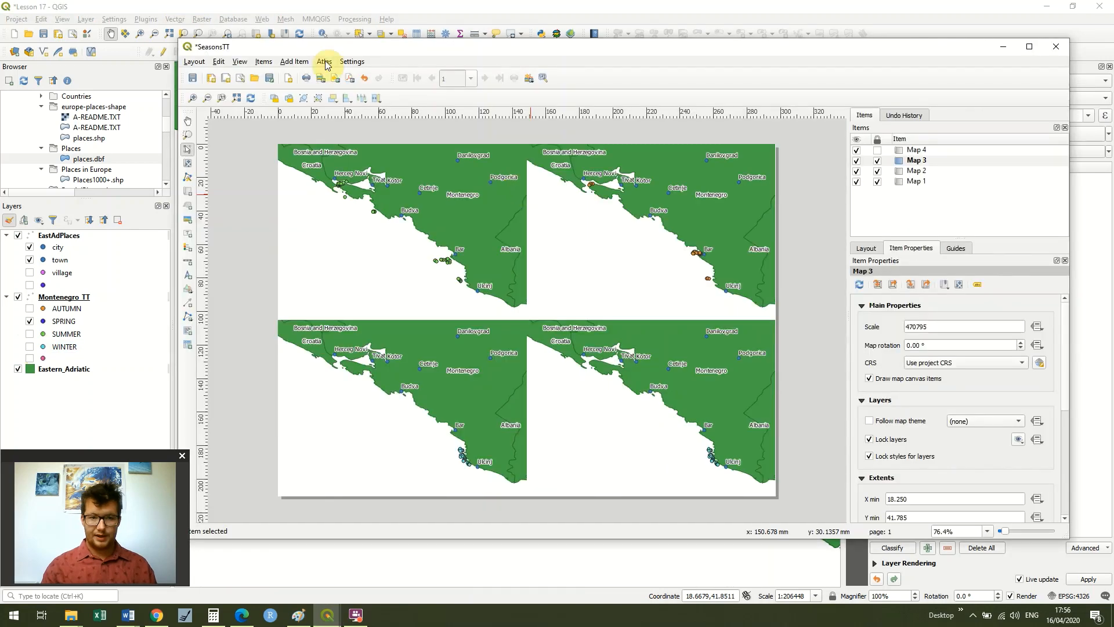
{"action": "left_click", "coordinate": [251, 100]}
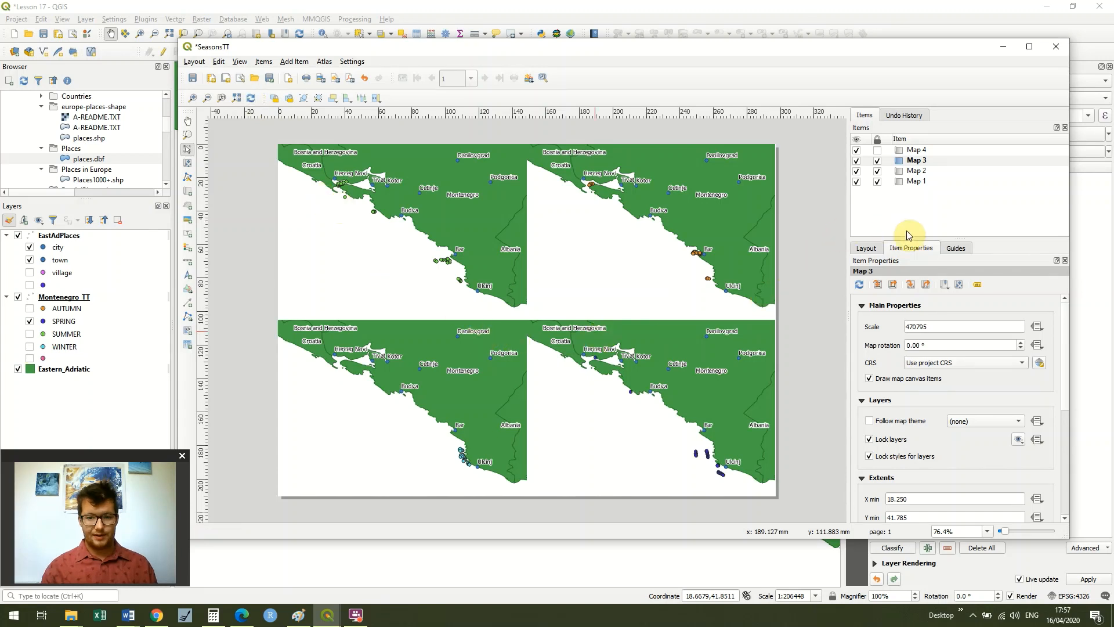
Lock Map 4 in the layout, including its layers and layer styles
{"action": "left_click", "coordinate": [886, 161]}
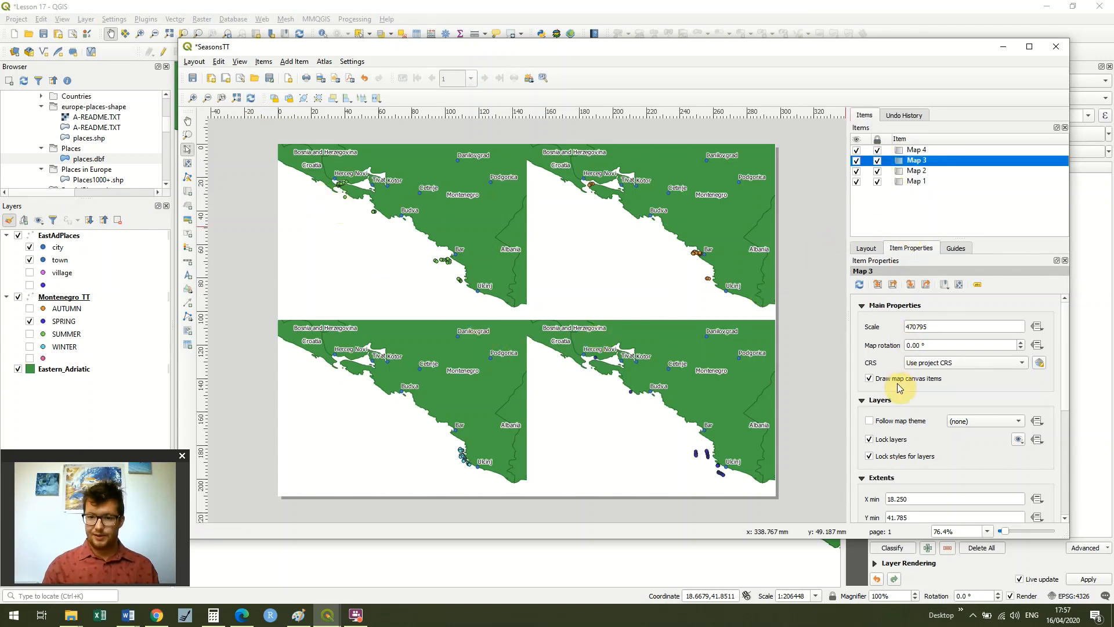
{"action": "left_click", "coordinate": [915, 152]}
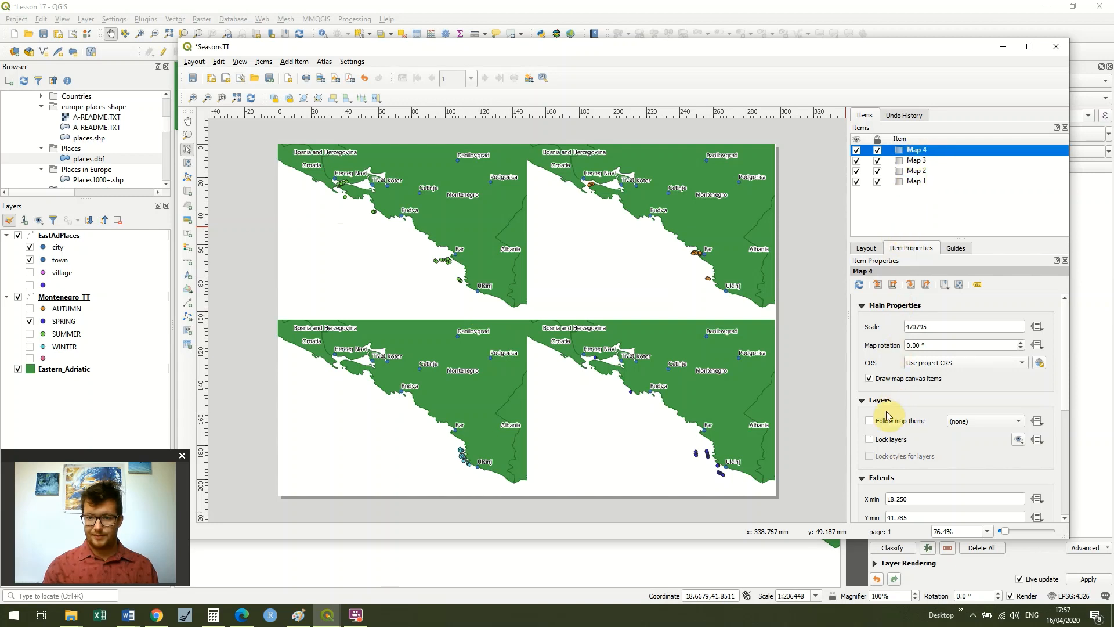
{"action": "left_click", "coordinate": [870, 442]}
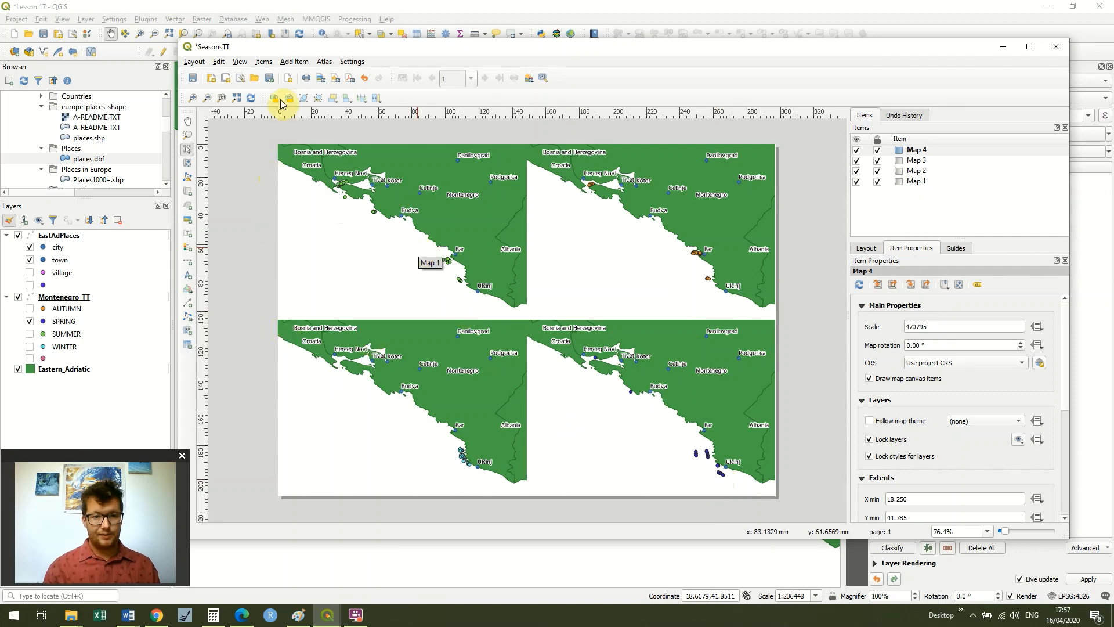
Add a legend in the empty lower-left corner of the WINTER map
{"action": "left_click", "coordinate": [286, 62]}
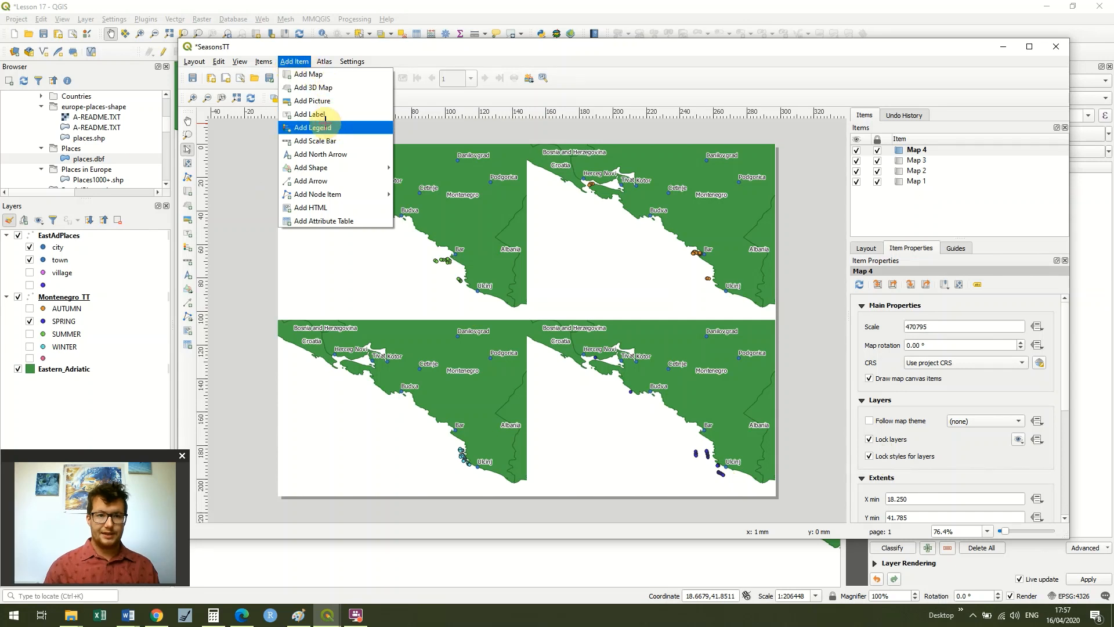
{"action": "left_click", "coordinate": [324, 126]}
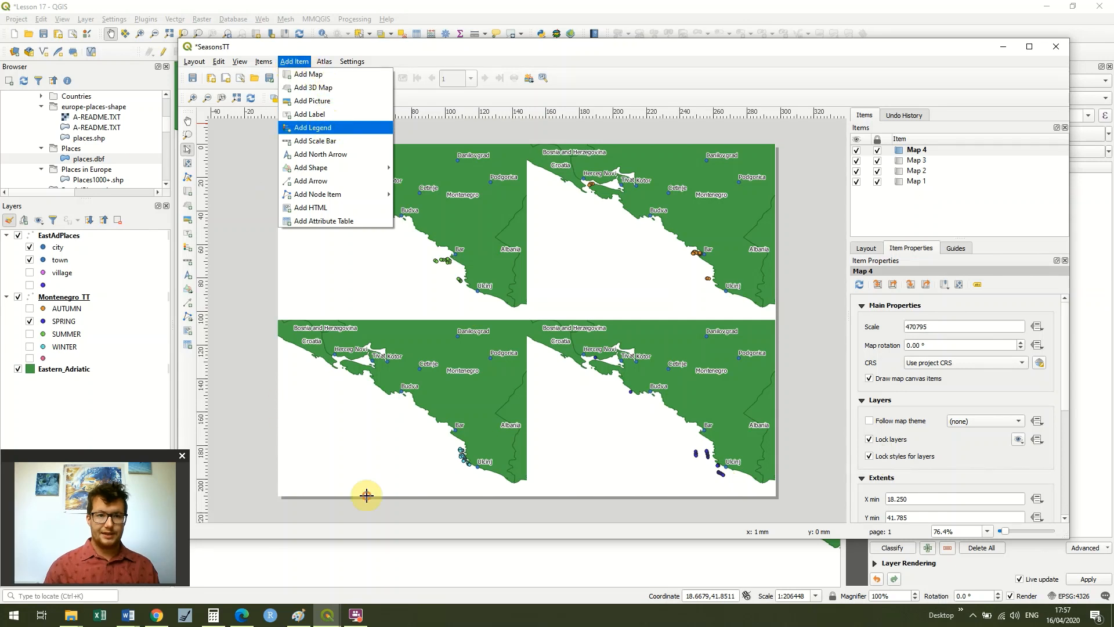
{"action": "left_click_drag", "start_coordinate": [366, 494], "coordinate": [278, 410]}
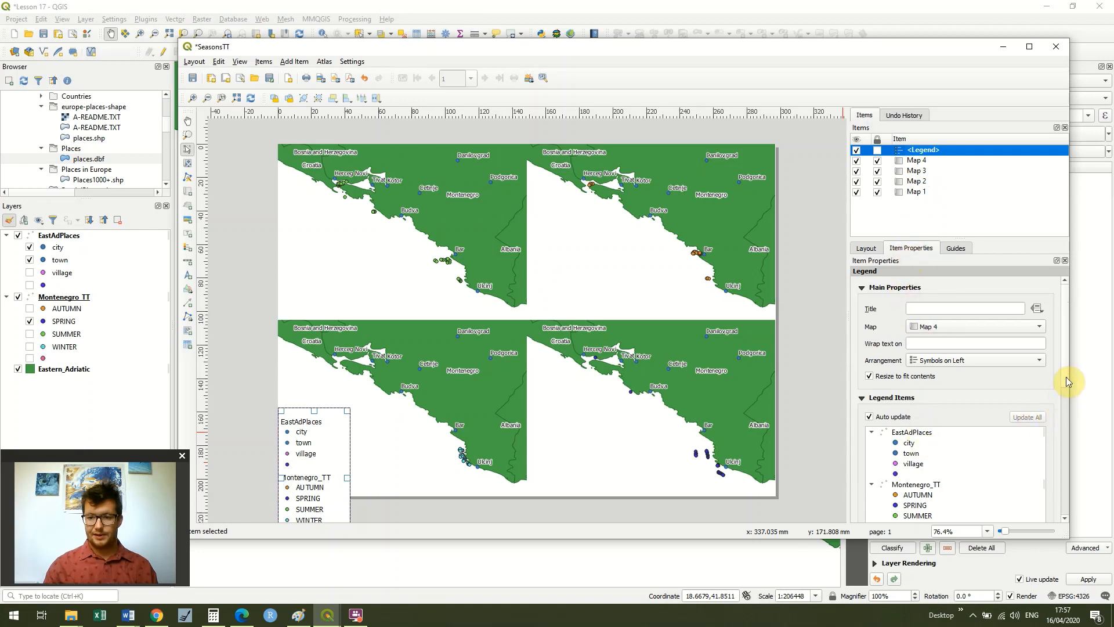
Turn off the legend's auto update and remove the EastAdPlaces, Eastern_Adriatic and unlabelled Montenegro_TT entries
{"action": "scroll", "coordinate": [1066, 391], "scroll_direction": "down", "scroll_amount": 3}
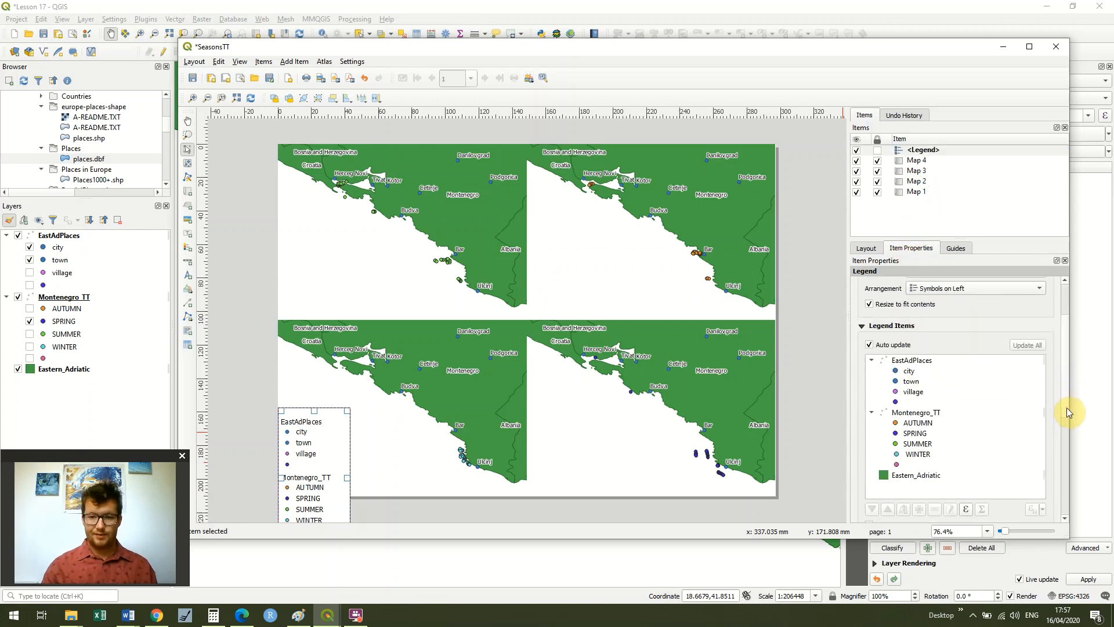
{"action": "left_click", "coordinate": [869, 352]}
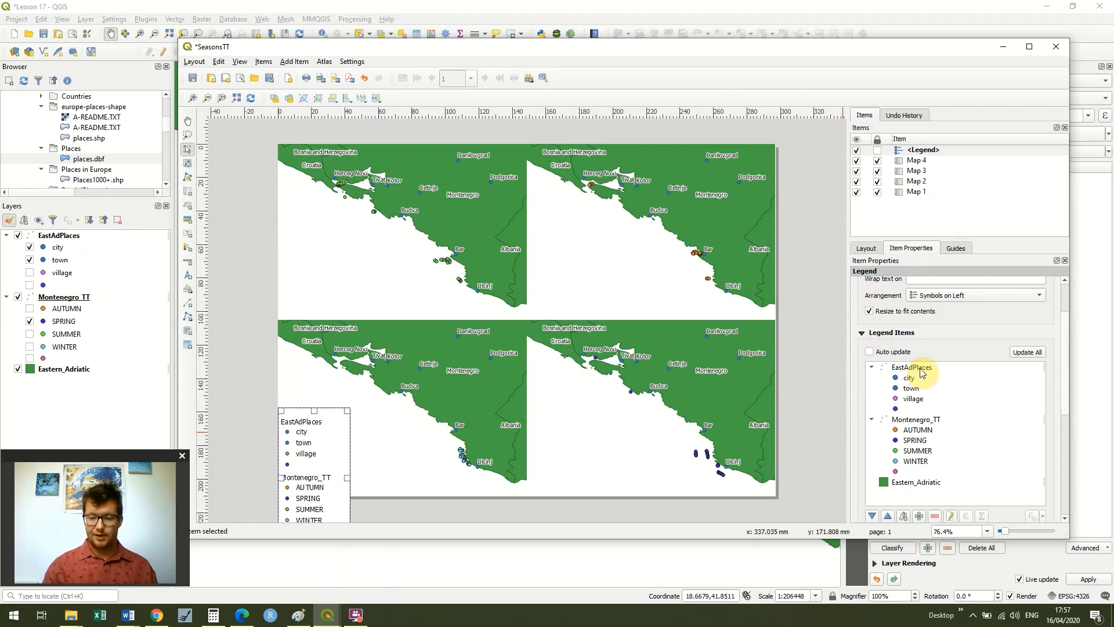
{"action": "left_click", "coordinate": [921, 369]}
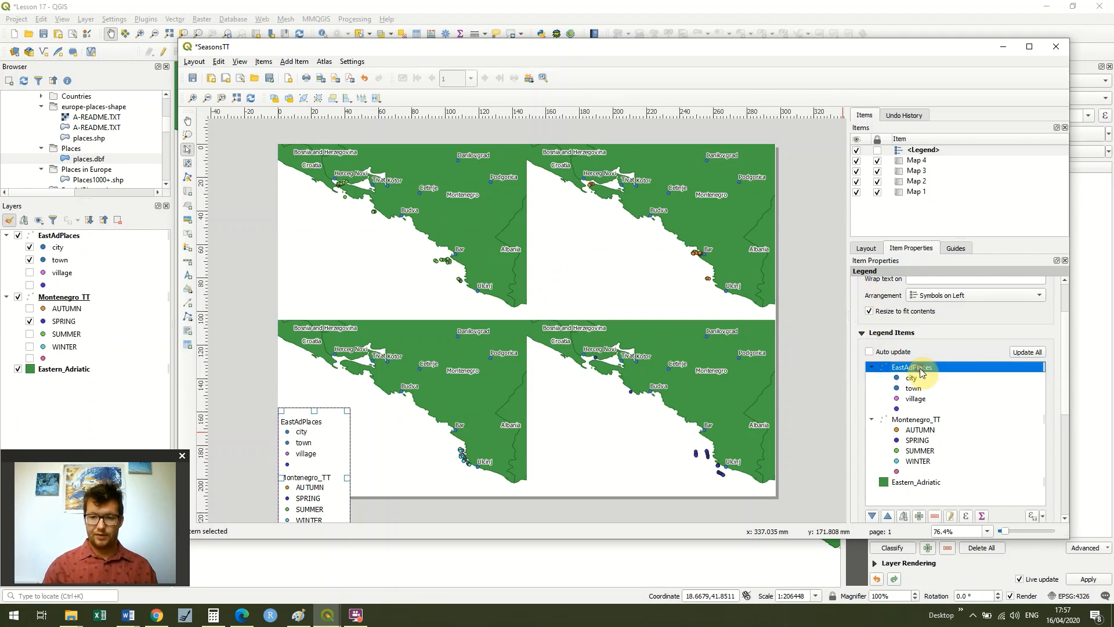
{"action": "left_click", "coordinate": [937, 516]}
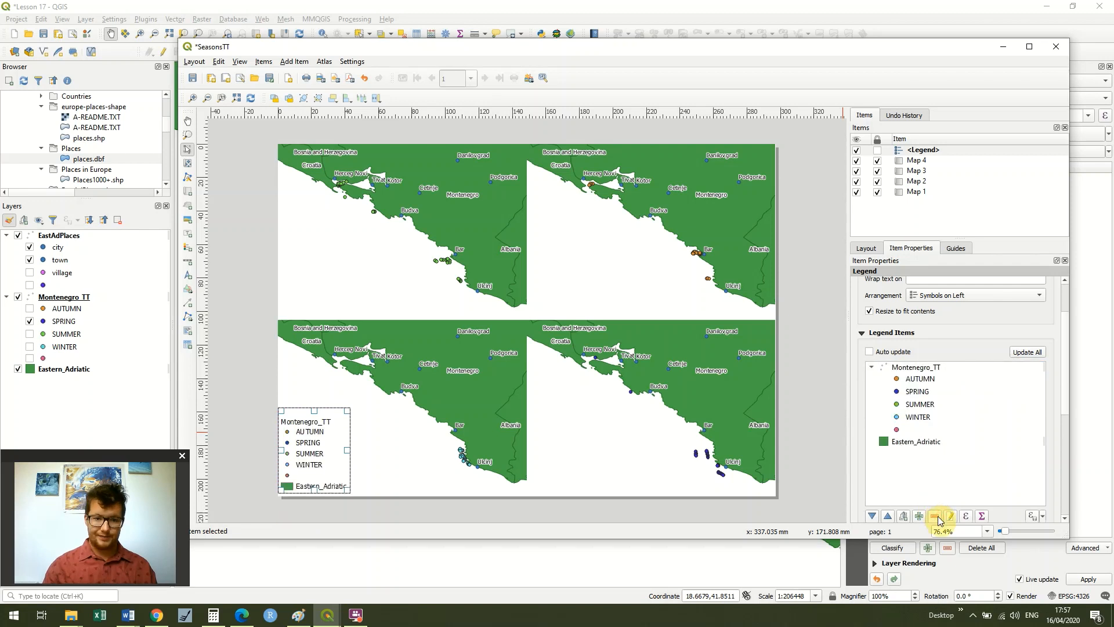
{"action": "left_click", "coordinate": [888, 447]}
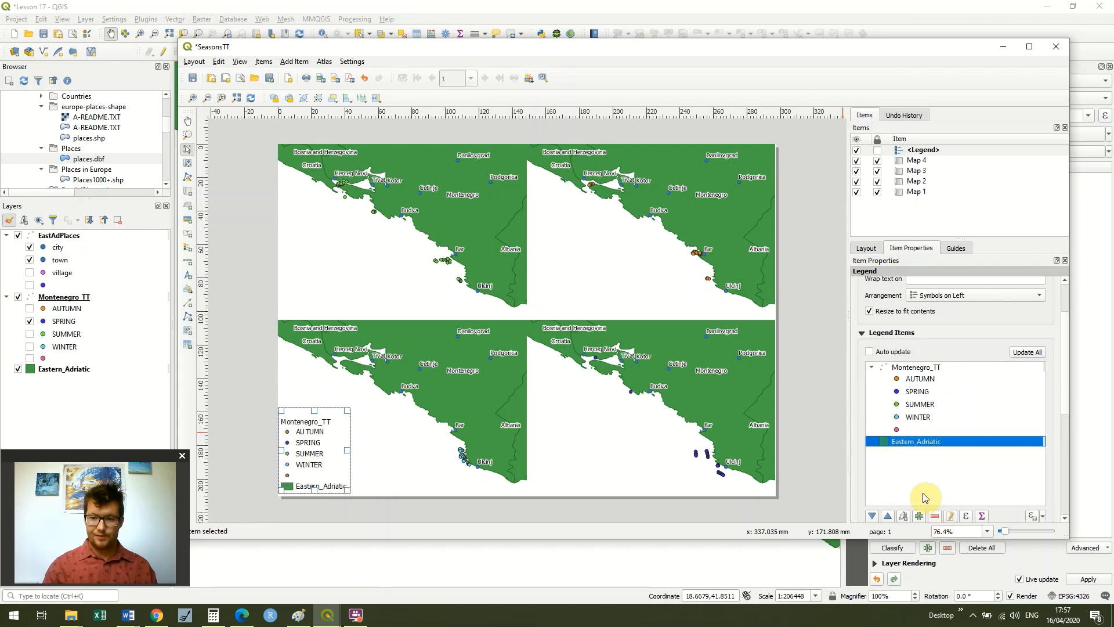
{"action": "left_click", "coordinate": [935, 517]}
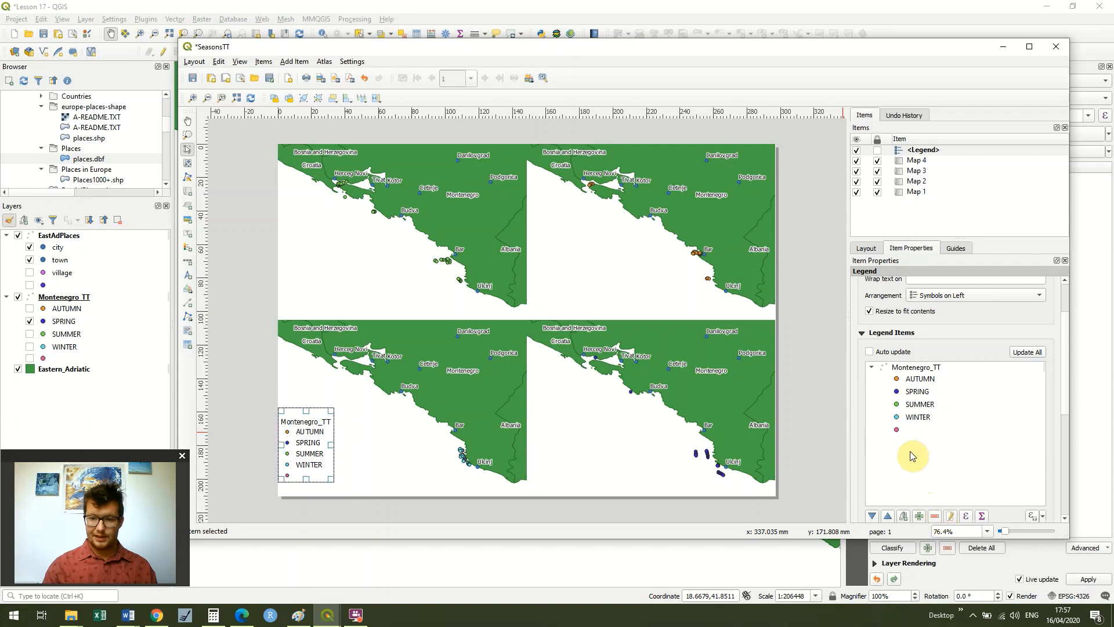
{"action": "left_click", "coordinate": [902, 430]}
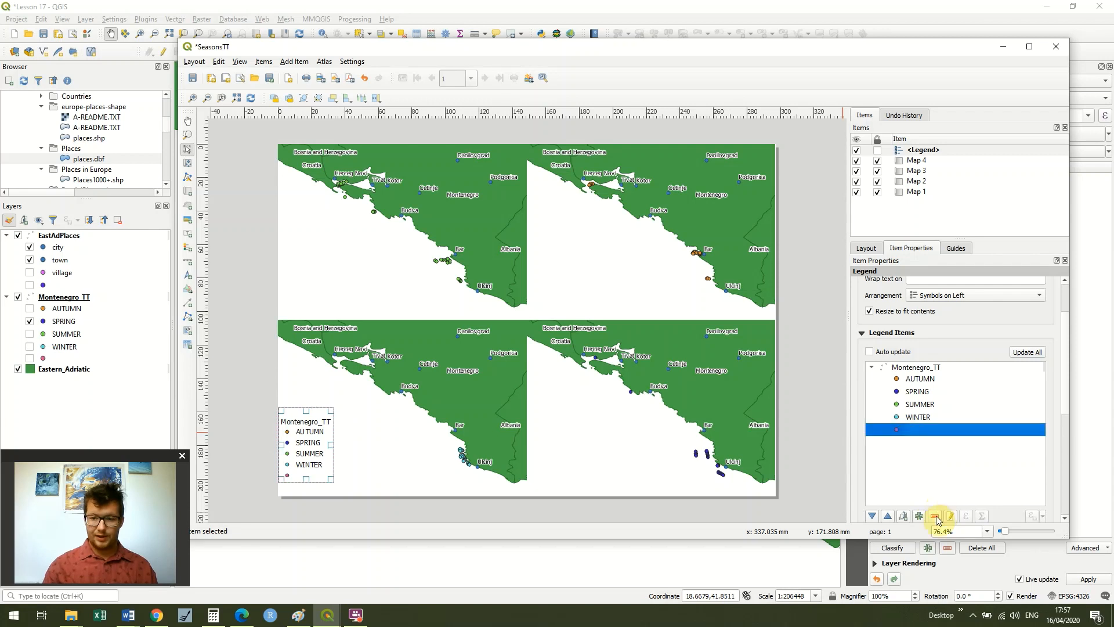
{"action": "left_click", "coordinate": [935, 515]}
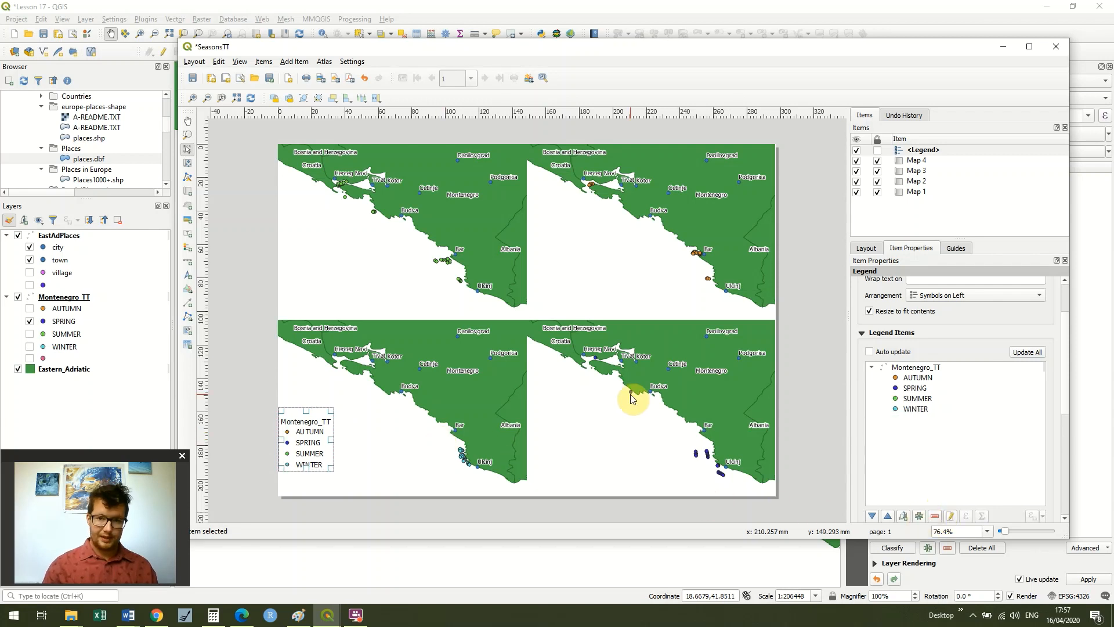
Rename the Montenegro_TT heading in the legend as "Bottlenose dolphins by season"
{"action": "left_click", "coordinate": [906, 367]}
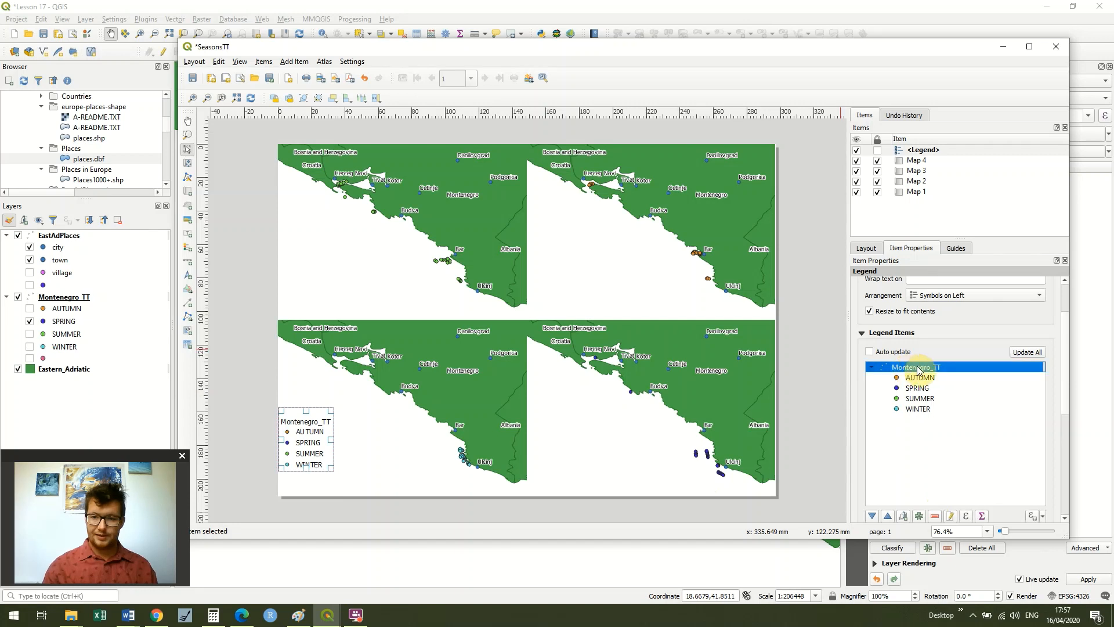
{"action": "double_click", "coordinate": [917, 367]}
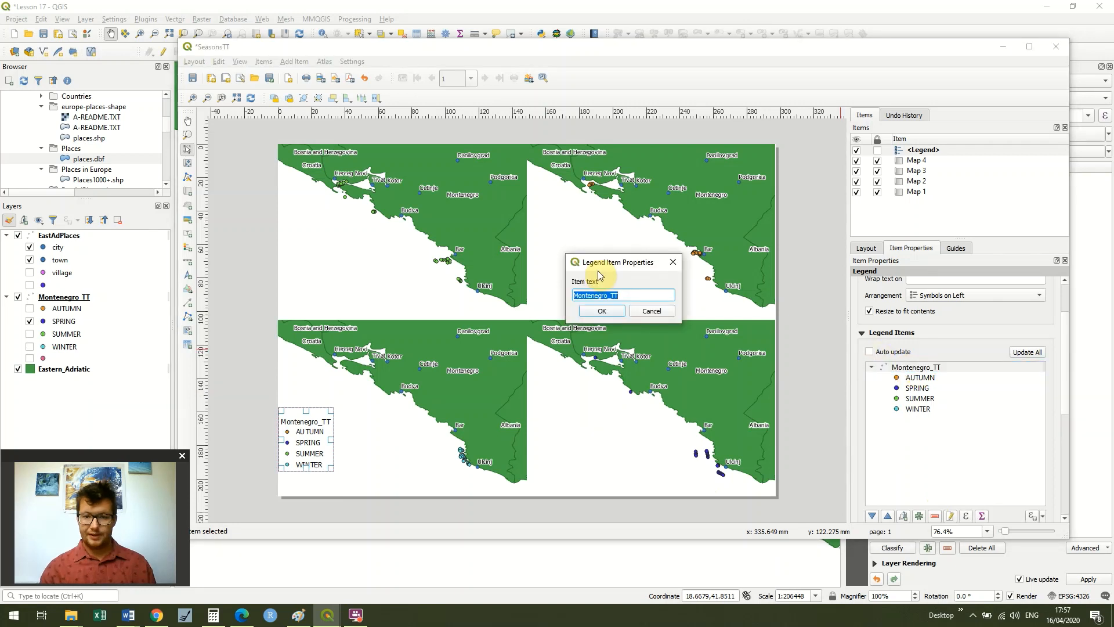
{"action": "type", "text": "Bottleno"}
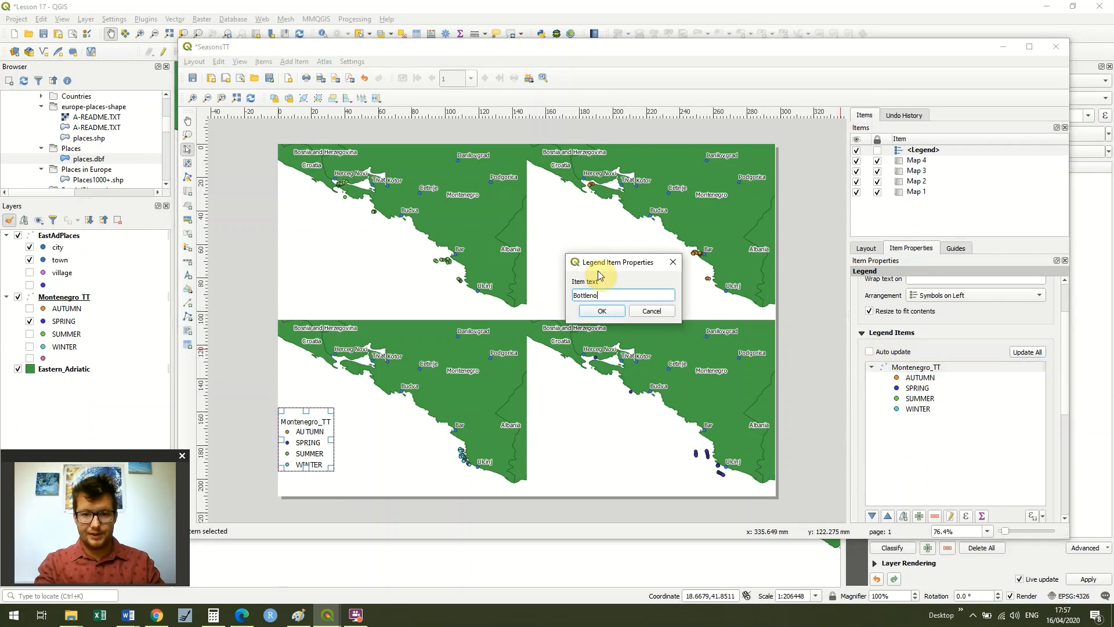
{"action": "type", "text": "se dolphins"}
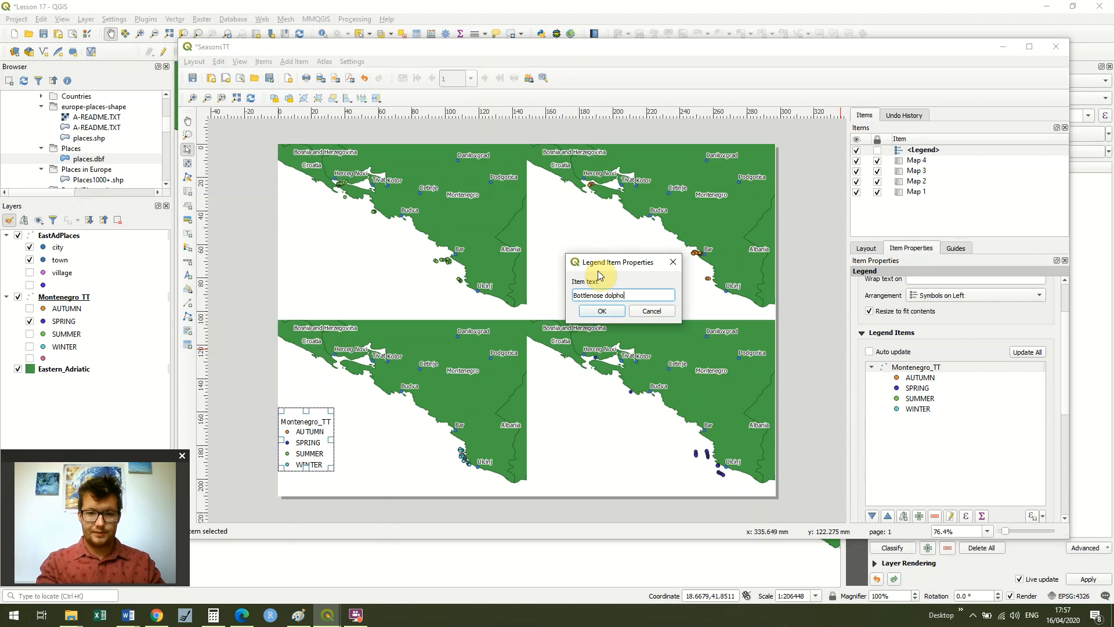
{"action": "type", "text": " by season"}
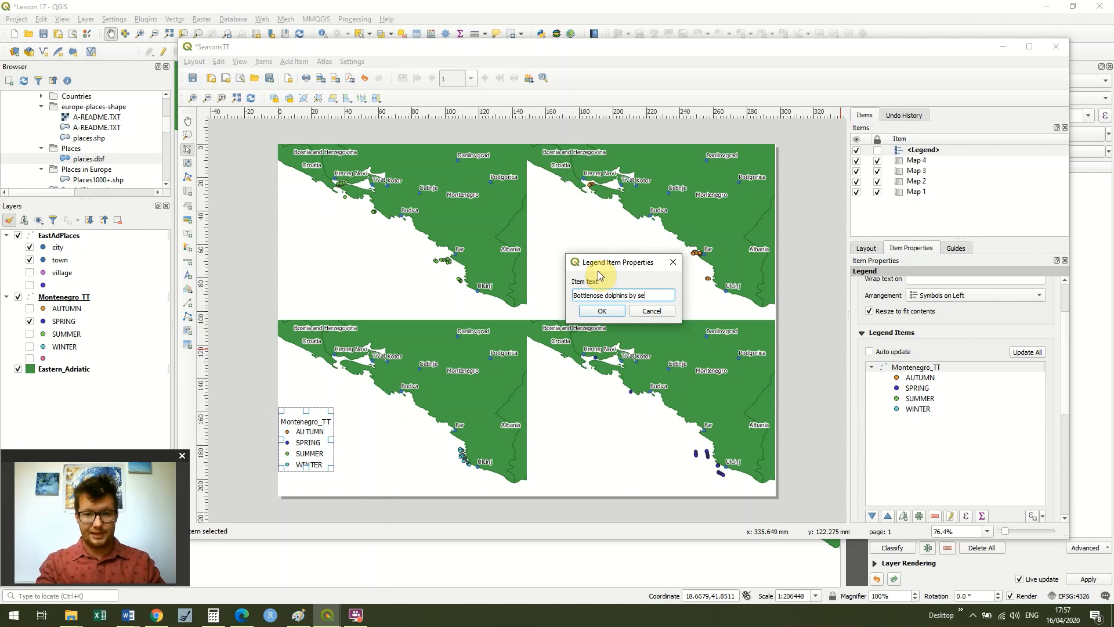
{"action": "left_click", "coordinate": [614, 311]}
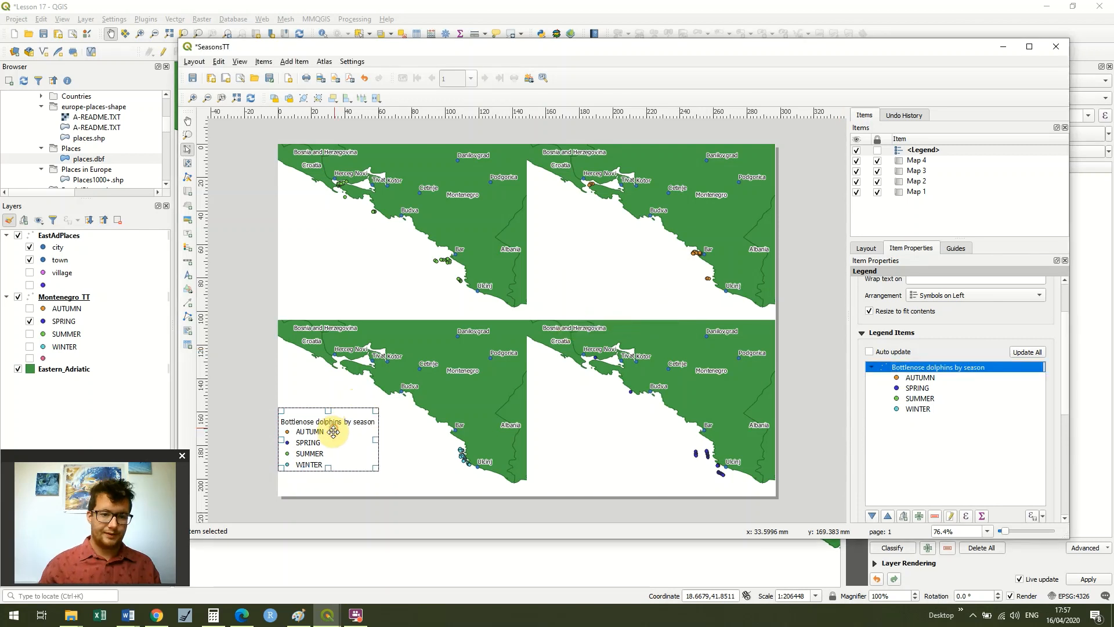
Move the legend down into the page's lower-left corner and lock it
{"action": "left_click_drag", "start_coordinate": [334, 432], "coordinate": [334, 464]}
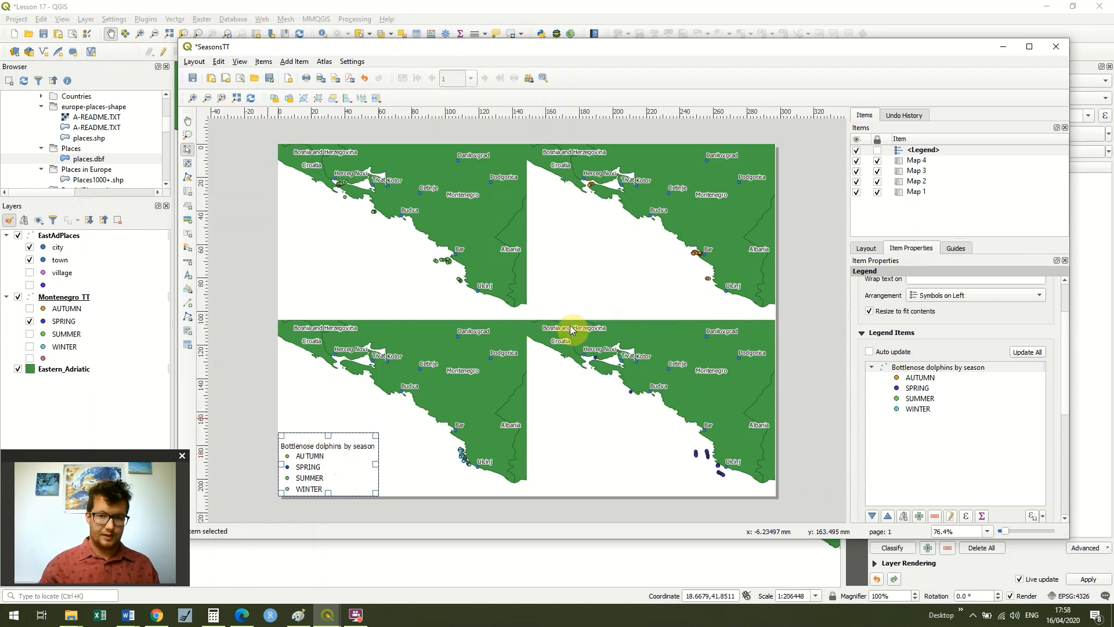
{"action": "left_click", "coordinate": [879, 150]}
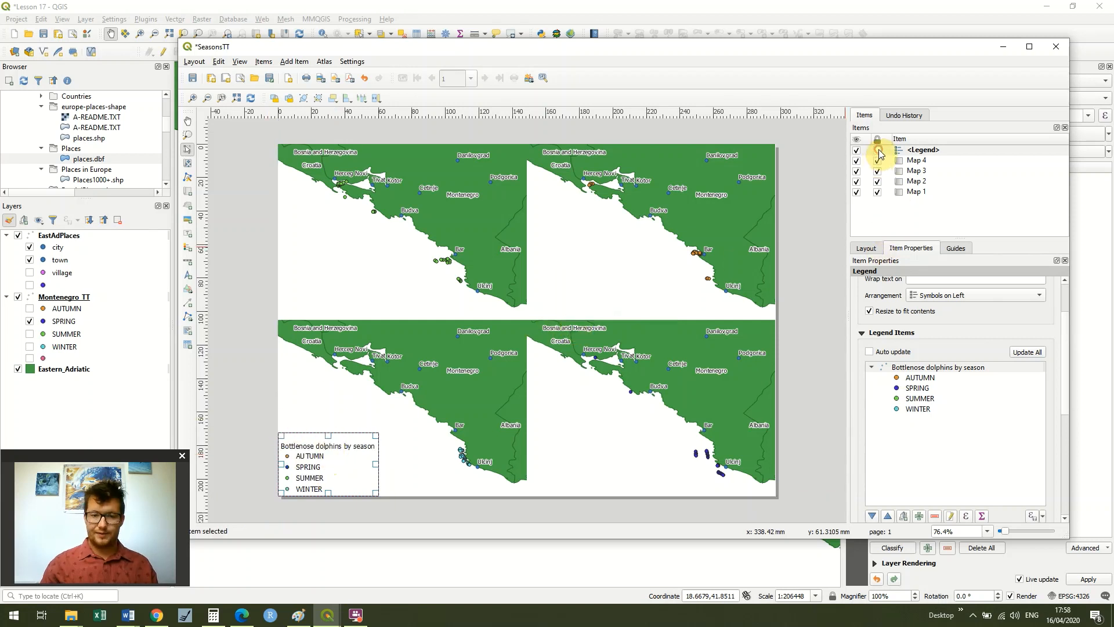
{"action": "left_click", "coordinate": [410, 453]}
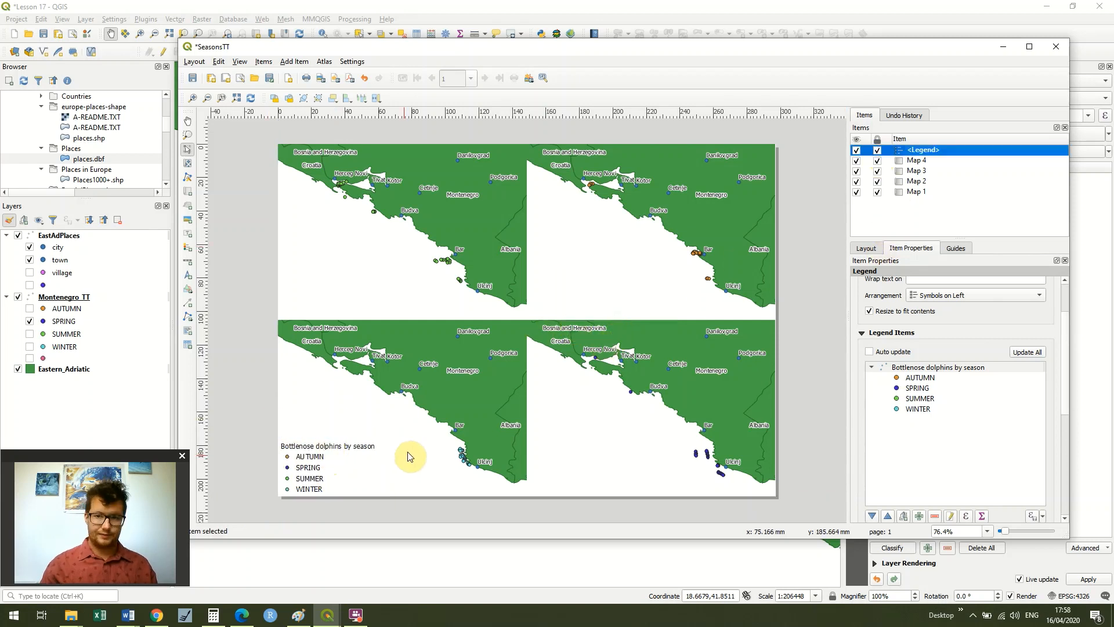
Unlock the legend, move it up slightly to leave room beneath it, and lock it again
{"action": "left_click", "coordinate": [877, 150]}
{"action": "left_click", "coordinate": [367, 454]}
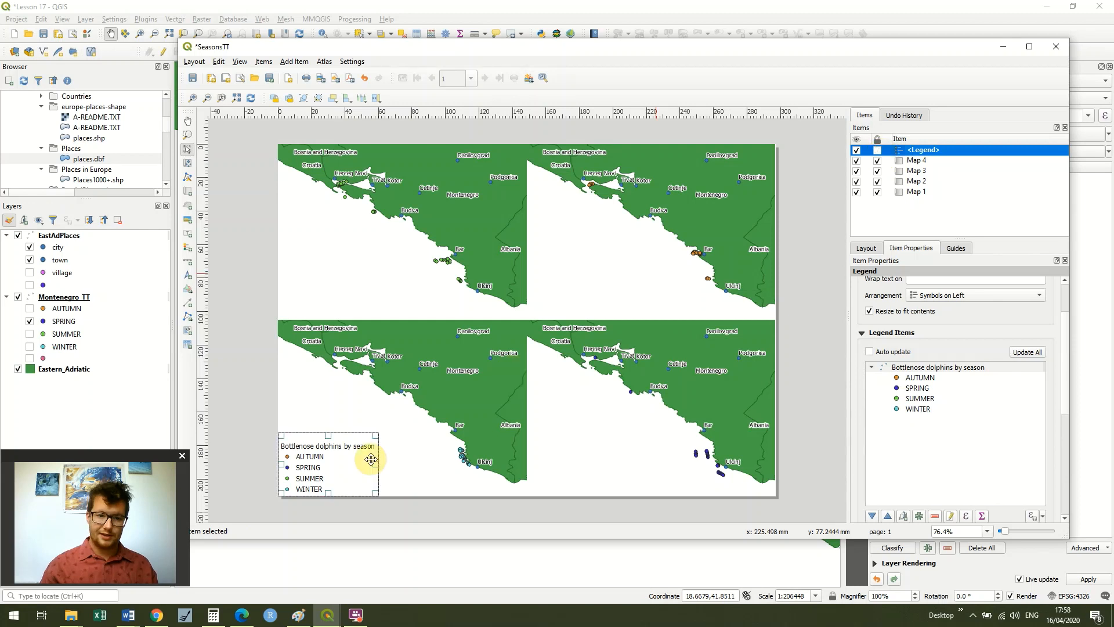
{"action": "right_click", "coordinate": [295, 467]}
{"action": "key", "text": "Escape"}
{"action": "mouse_move", "coordinate": [294, 463]}
{"action": "left_mouse_down"}
{"action": "mouse_move", "coordinate": [294, 438]}
{"action": "mouse_move", "coordinate": [294, 448]}
{"action": "left_mouse_up"}
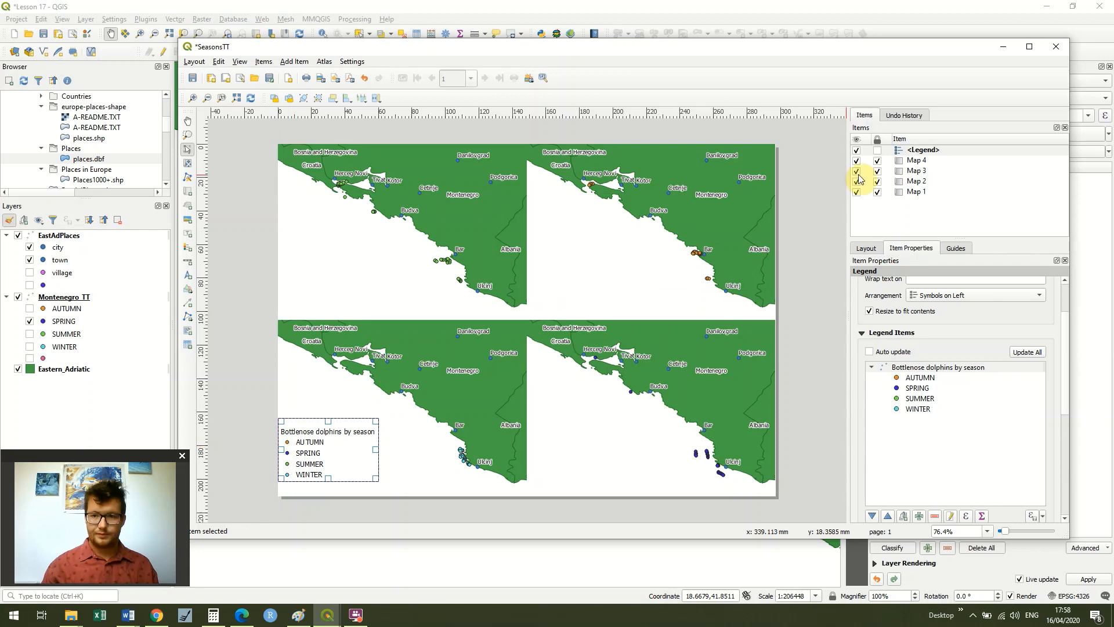
{"action": "left_click", "coordinate": [878, 152]}
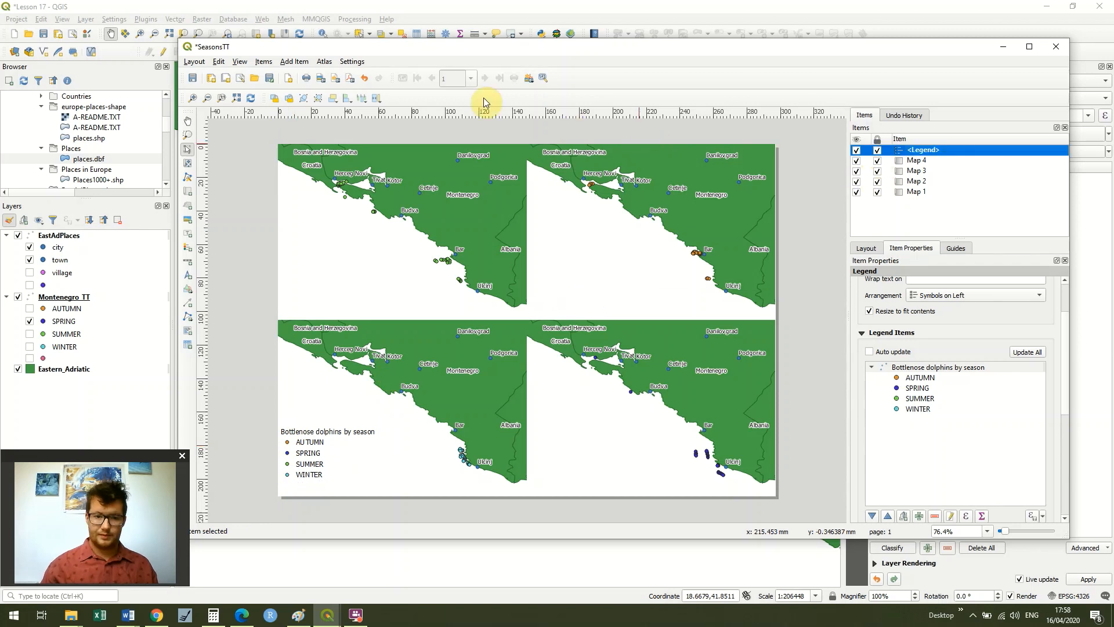
Add a scale bar for Map 3 directly beneath the legend in the page's lower-left corner
{"action": "left_click", "coordinate": [297, 61]}
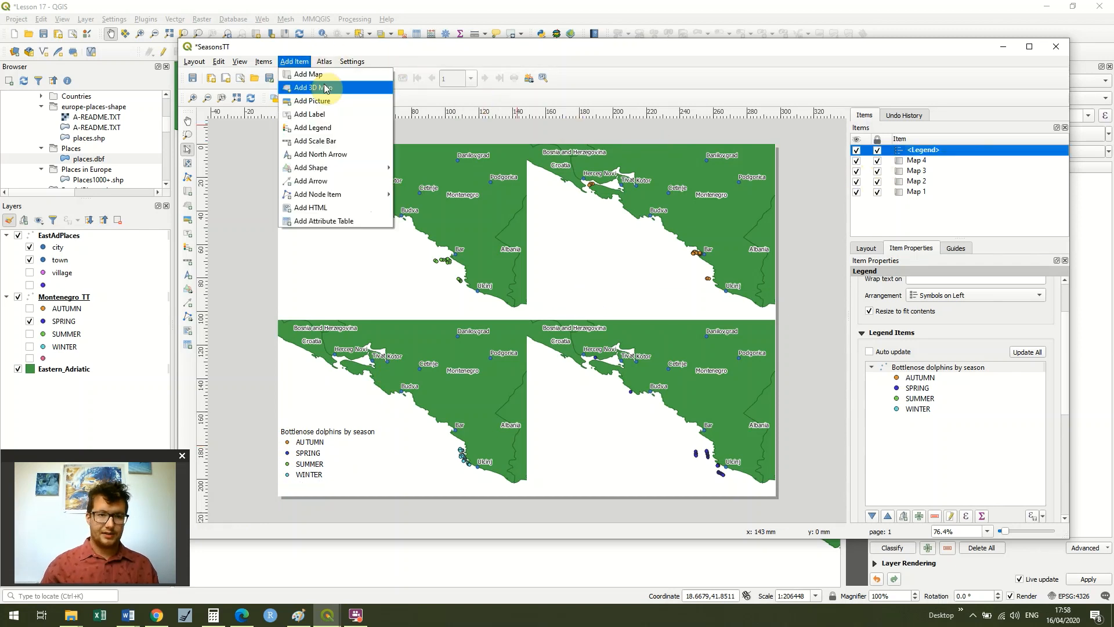
{"action": "left_click", "coordinate": [338, 142]}
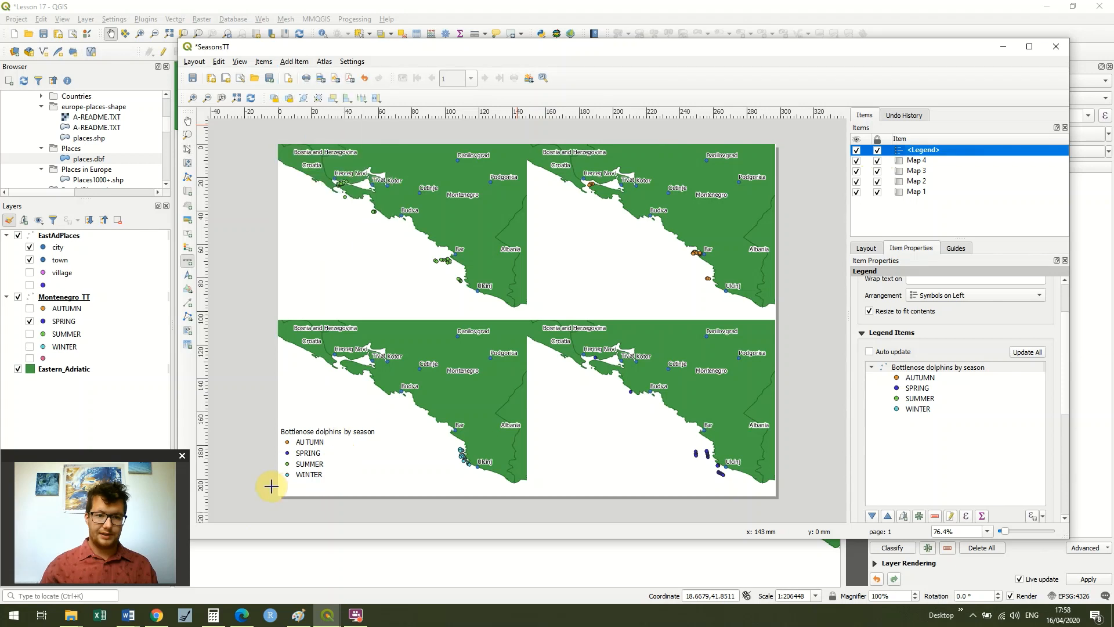
{"action": "key", "text": "ctrl+z"}
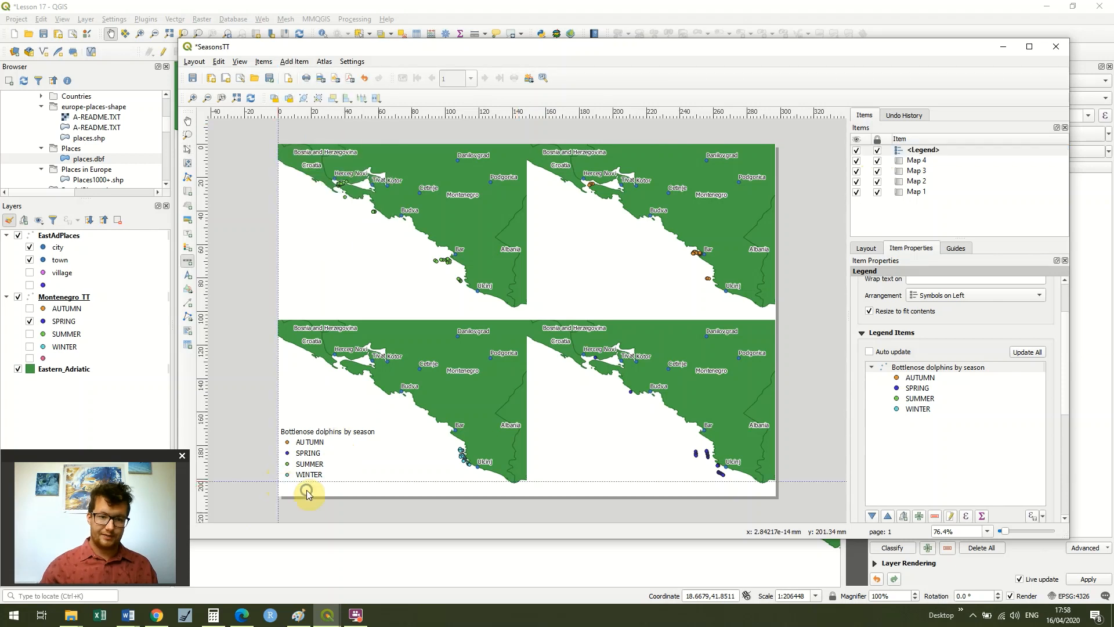
{"action": "left_click_drag", "start_coordinate": [292, 483], "coordinate": [390, 493]}
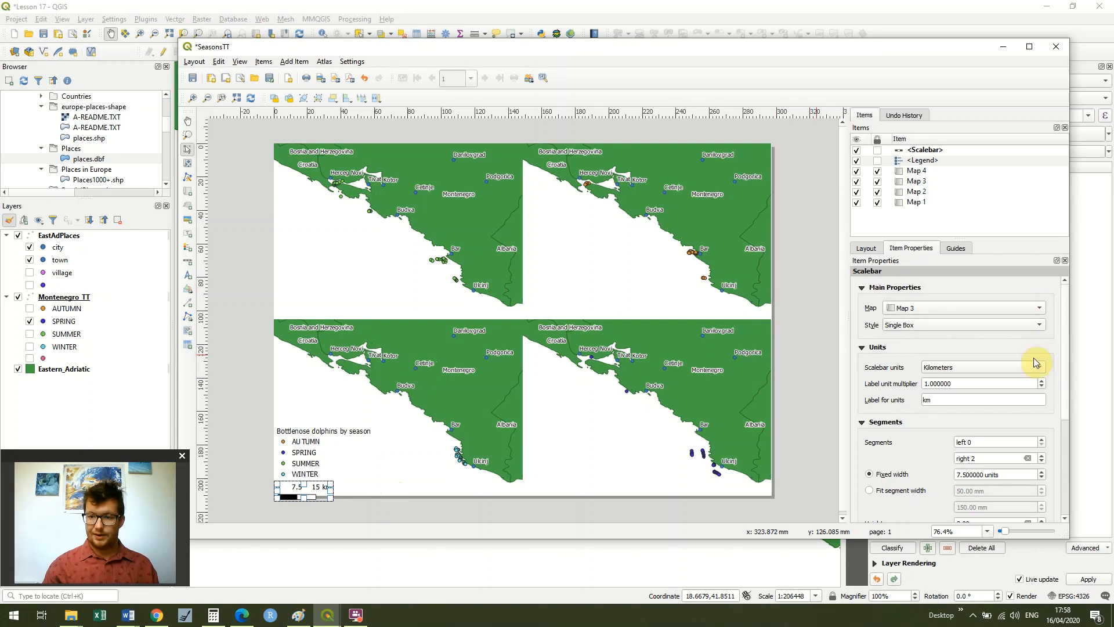
Set the scale bar's fixed segment width to 10 units
{"action": "left_click", "coordinate": [956, 475]}
{"action": "type", "text": "10"}
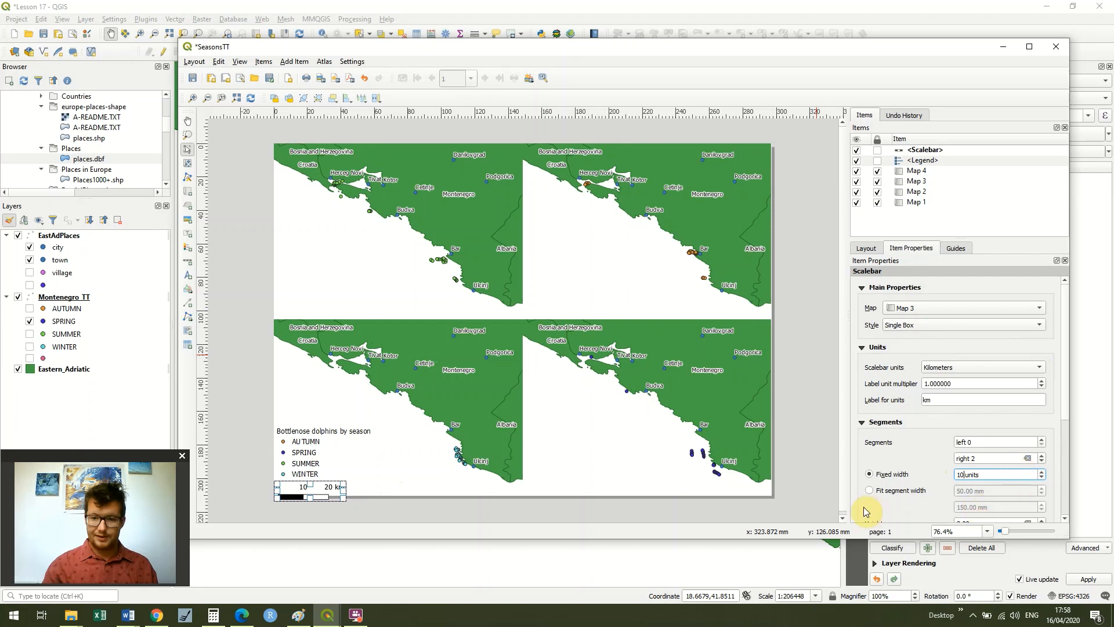
{"action": "left_click", "coordinate": [476, 519]}
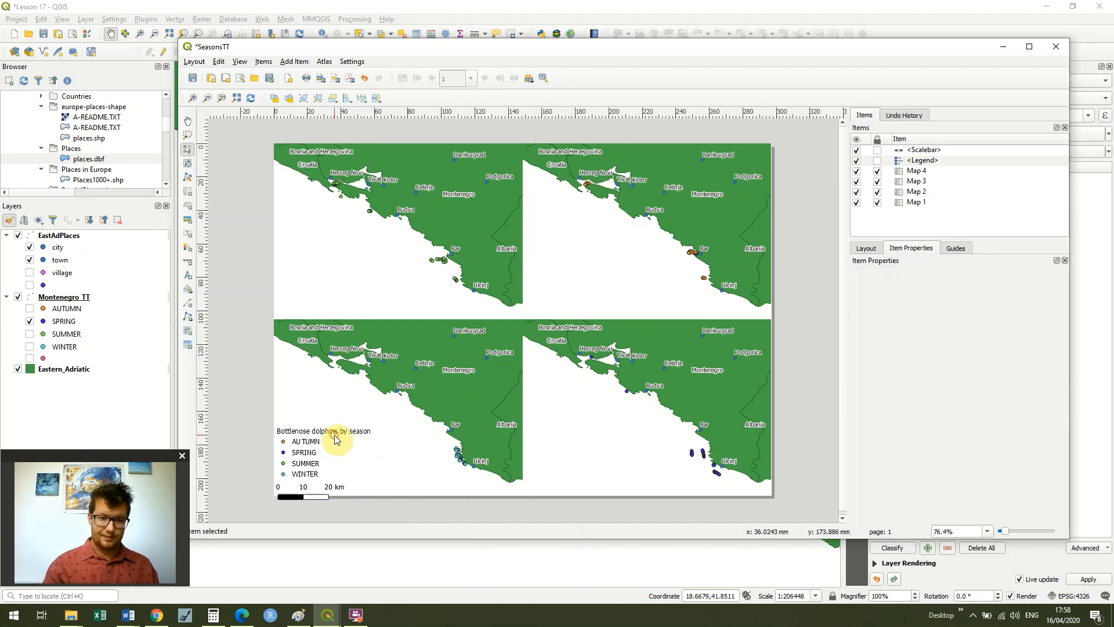
Move the legend and the scale bar beneath it slightly up from the page's lower edge
{"action": "left_click", "coordinate": [310, 431]}
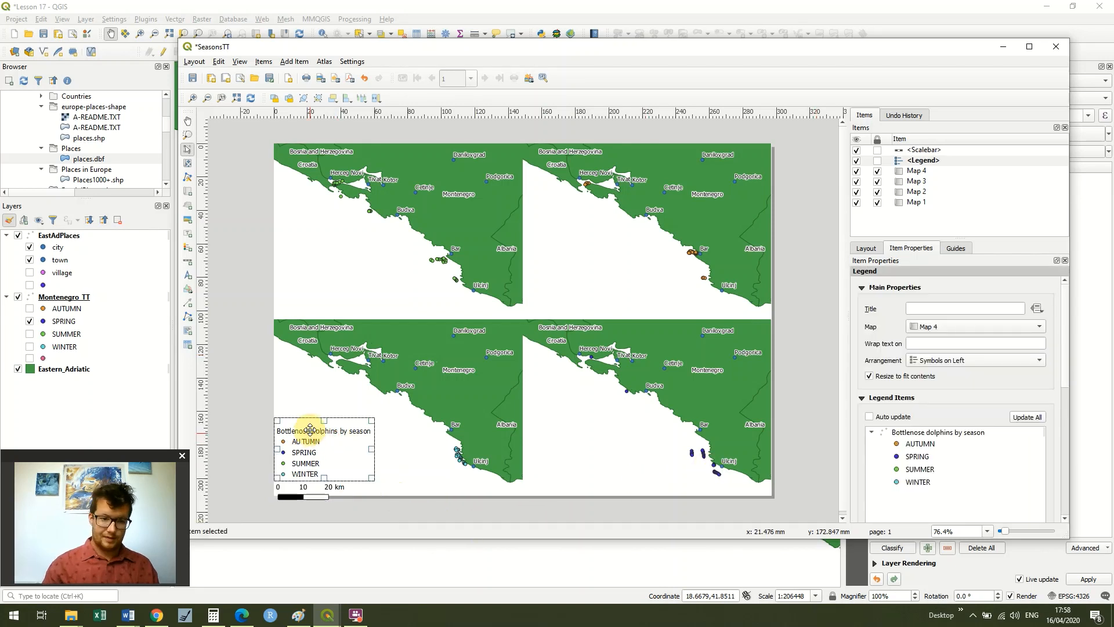
{"action": "left_click_drag", "start_coordinate": [310, 424], "coordinate": [310, 415]}
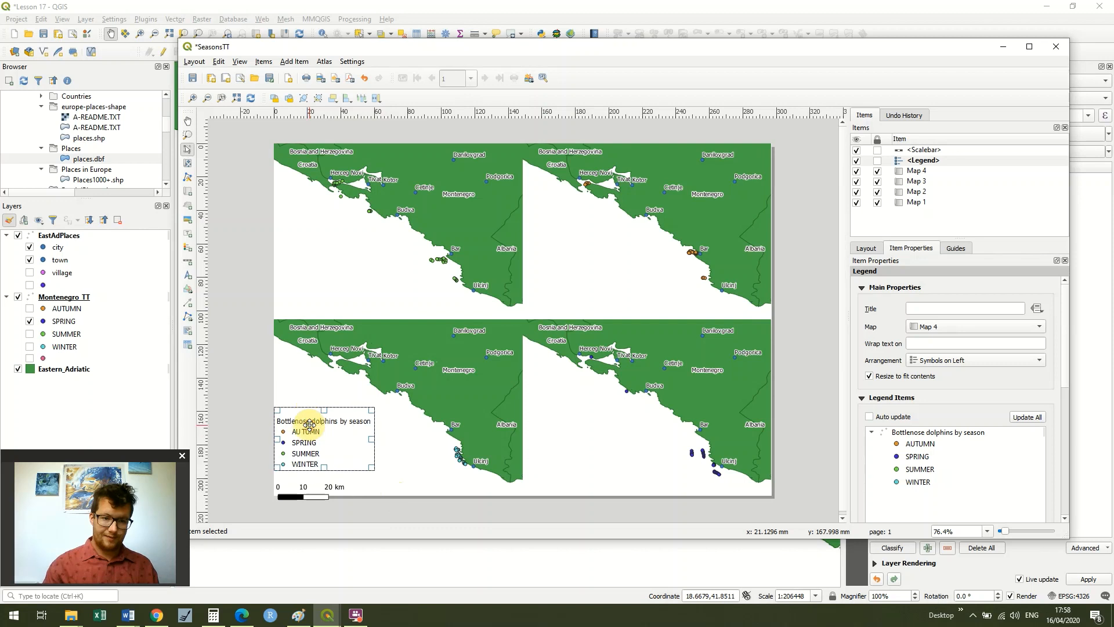
{"action": "left_click", "coordinate": [309, 489]}
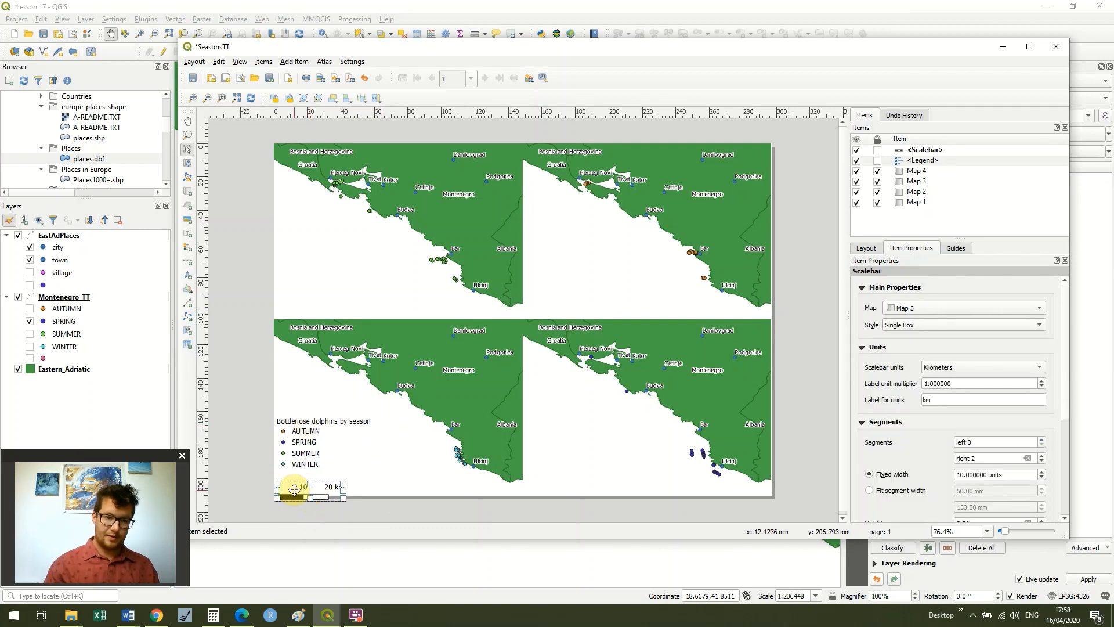
{"action": "left_click_drag", "start_coordinate": [294, 489], "coordinate": [295, 481]}
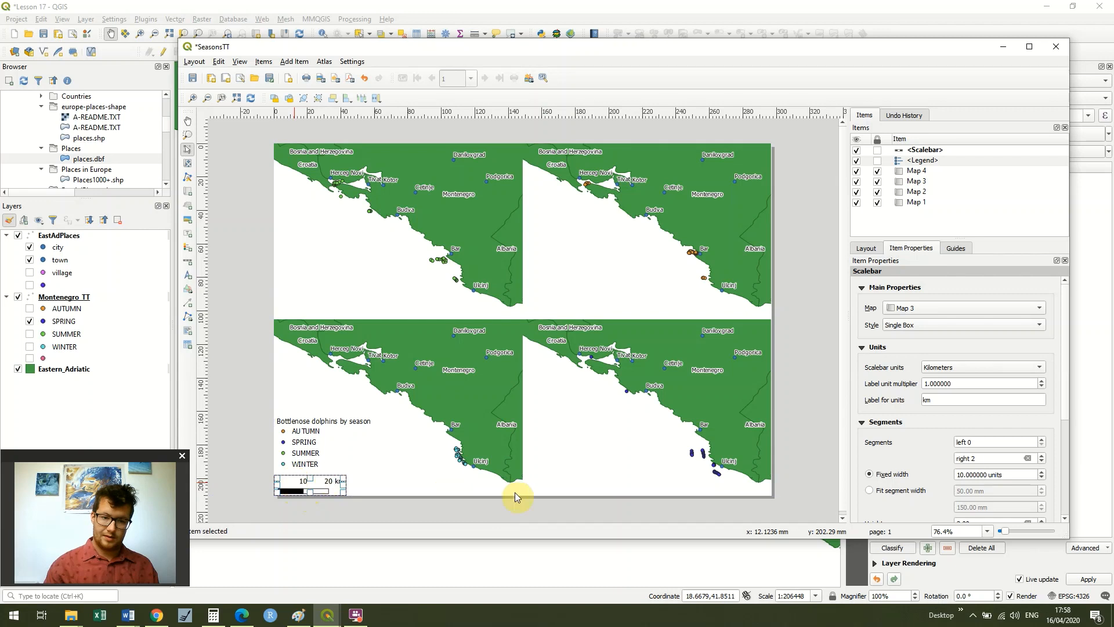
Change the scale bar style to Line Ticks Up
{"action": "left_click", "coordinate": [976, 324]}
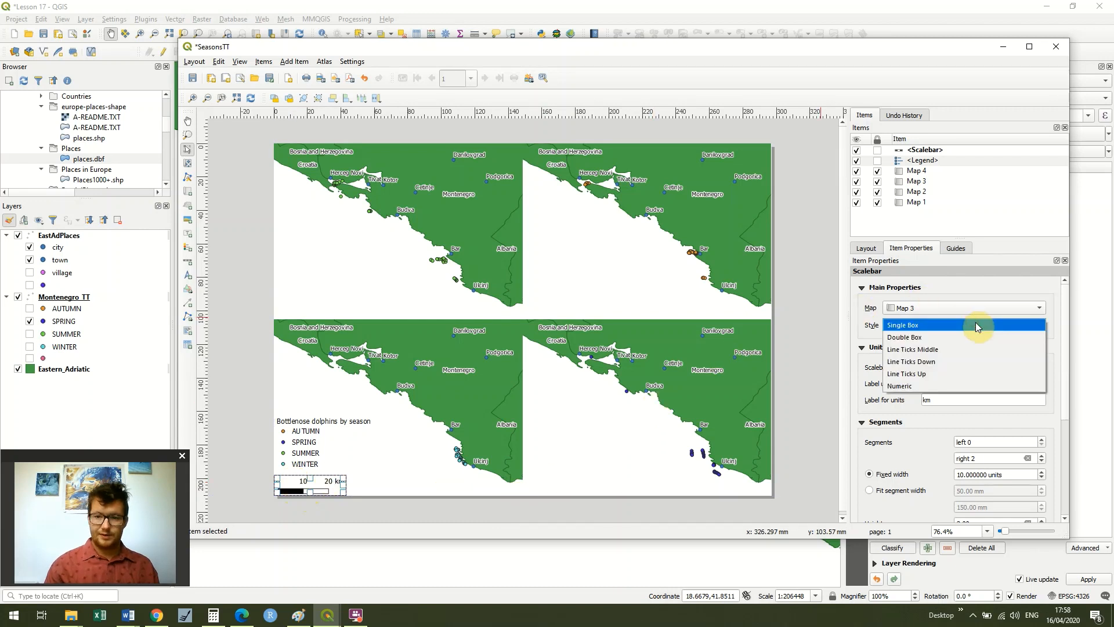
{"action": "left_click", "coordinate": [952, 374]}
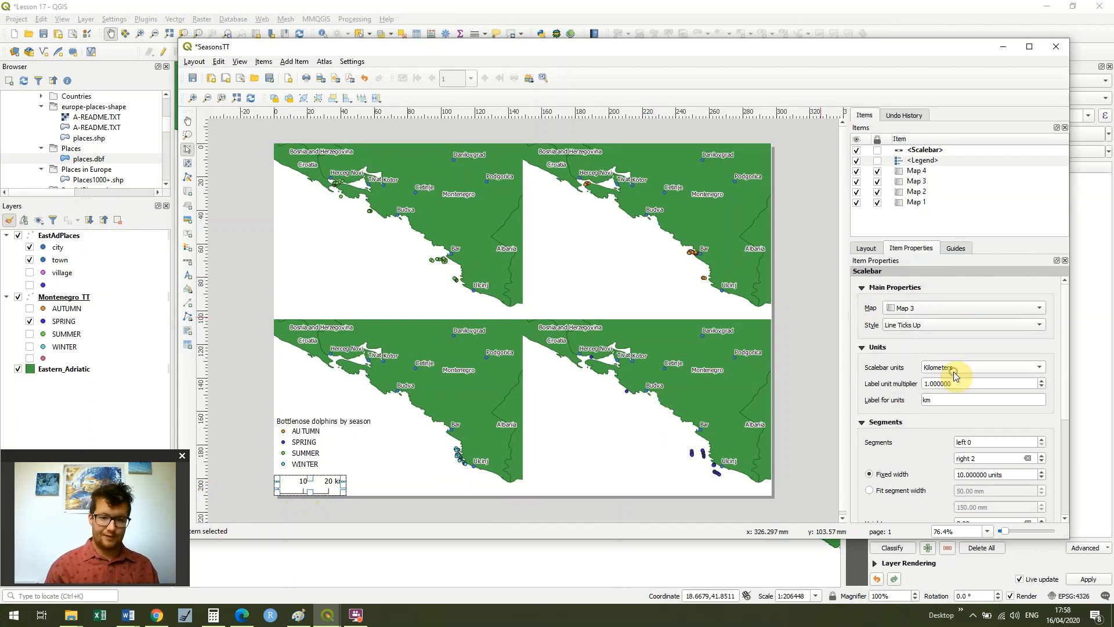
Lock the legend and the scale bar so they cannot be moved in the layout
{"action": "left_click", "coordinate": [547, 510]}
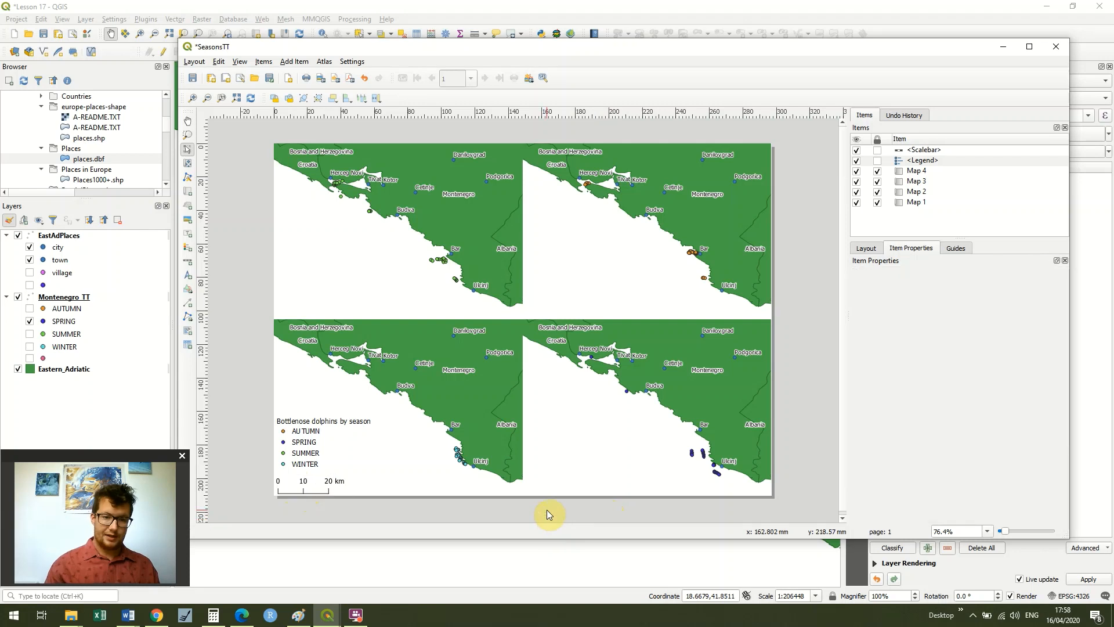
{"action": "left_click", "coordinate": [313, 431]}
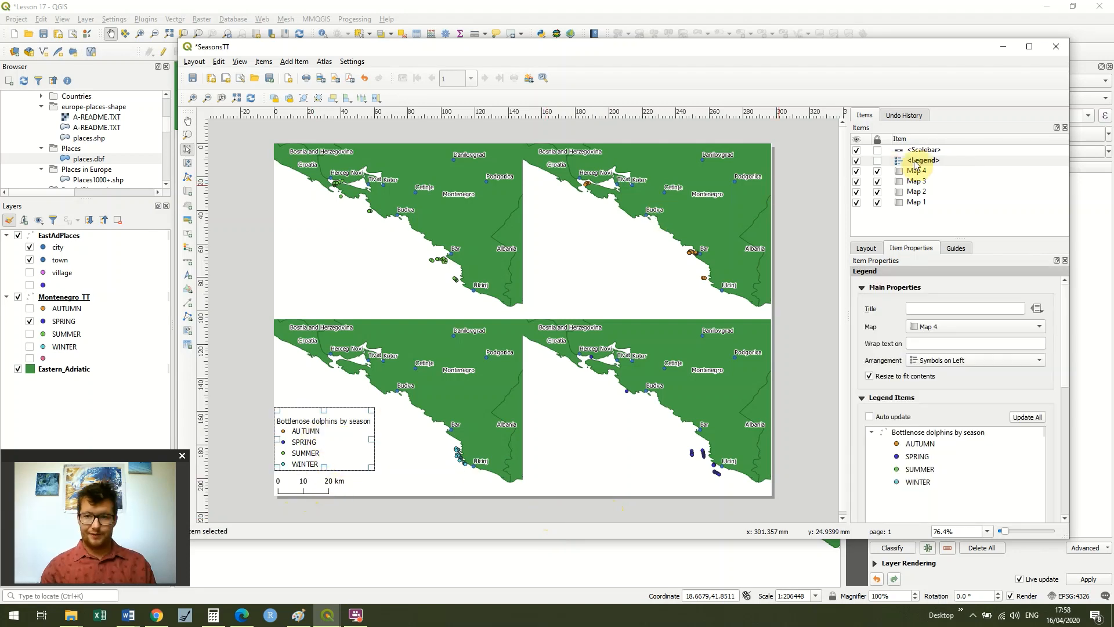
{"action": "left_click", "coordinate": [878, 160]}
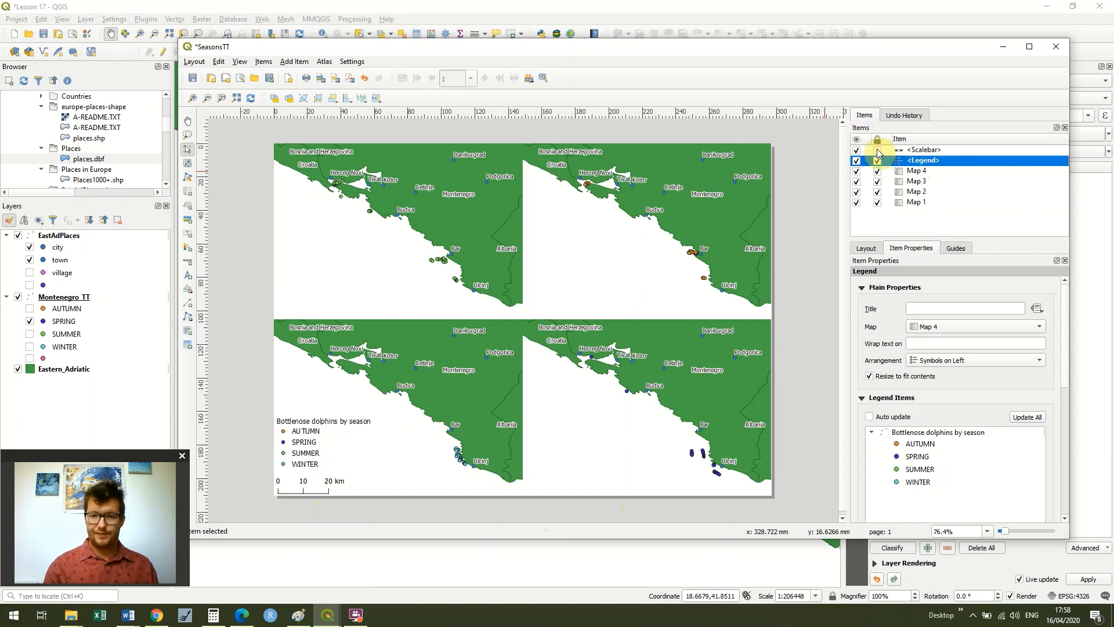
{"action": "left_click", "coordinate": [877, 150]}
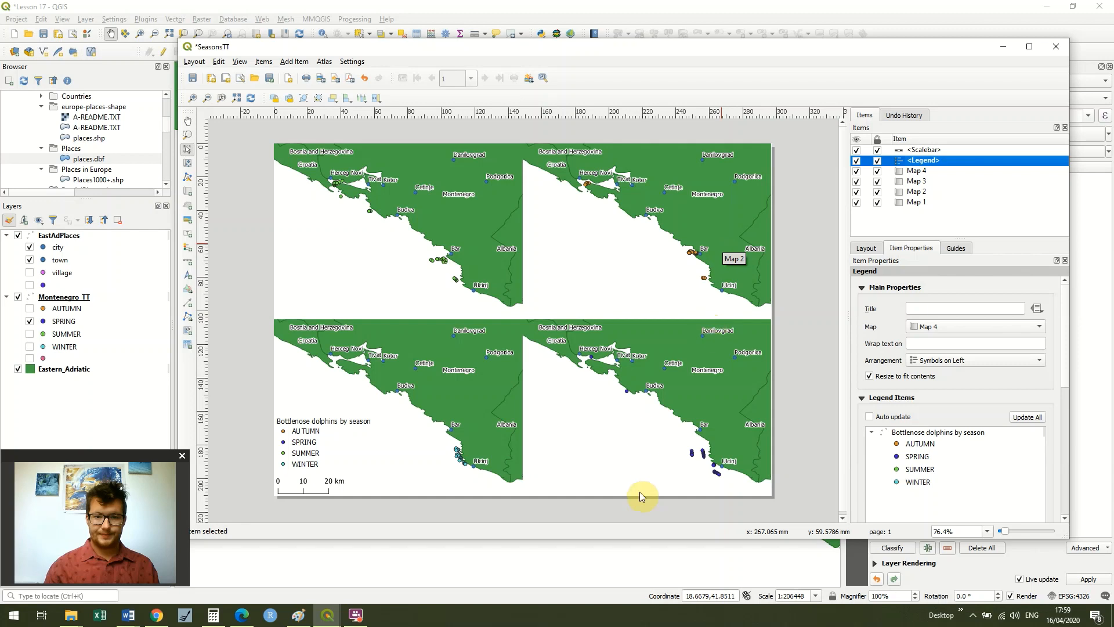
Add a small north arrow in the upper-right corner of the page, over Map 2
{"action": "left_click", "coordinate": [295, 61]}
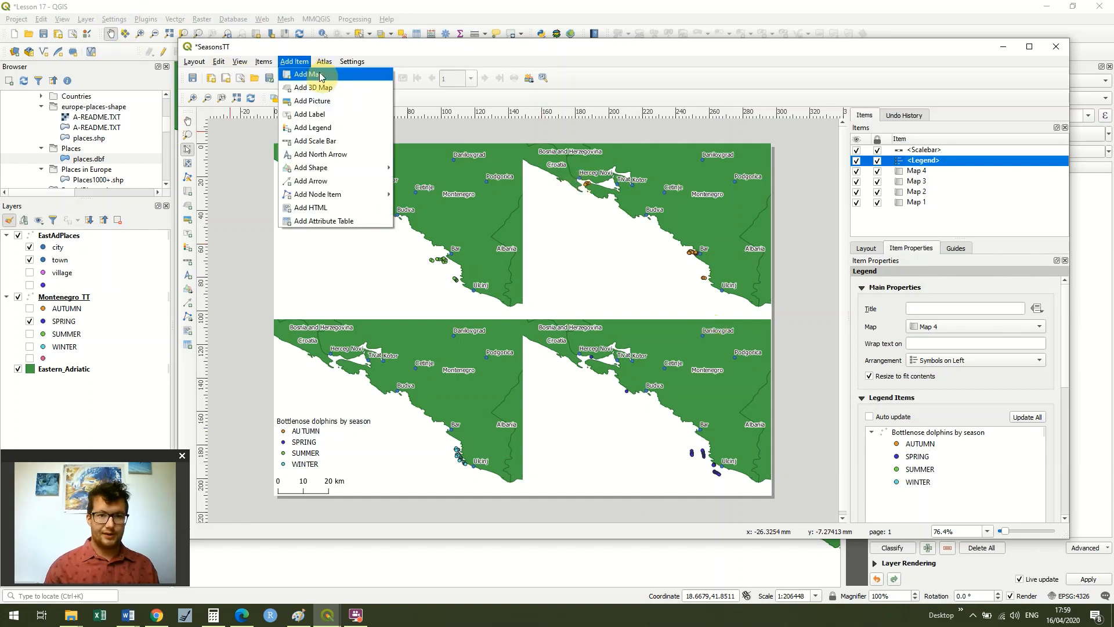
{"action": "left_click", "coordinate": [341, 154]}
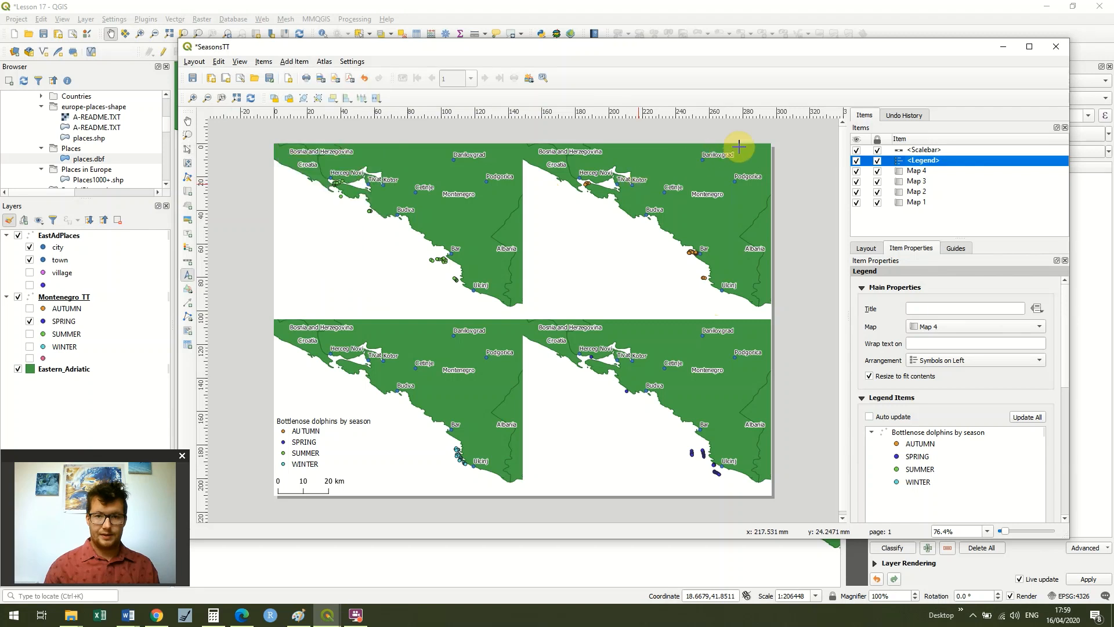
{"action": "left_click_drag", "start_coordinate": [747, 144], "coordinate": [766, 170]}
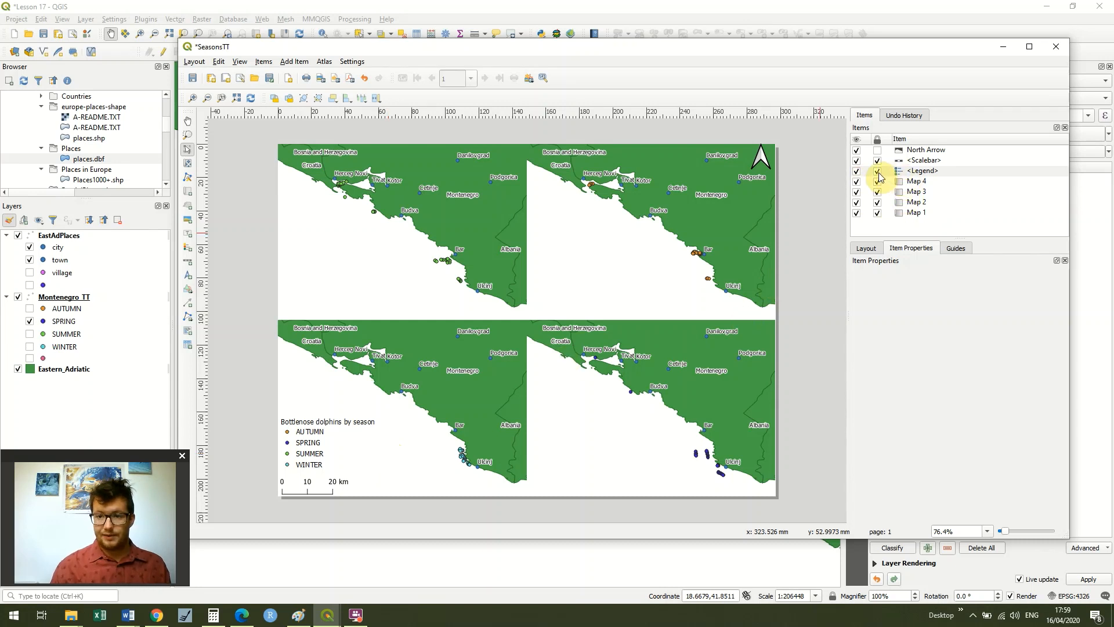
Reorder the season entries in the locked legend to SUMMER, AUTUMN, WINTER, SPRING
{"action": "left_click", "coordinate": [925, 175]}
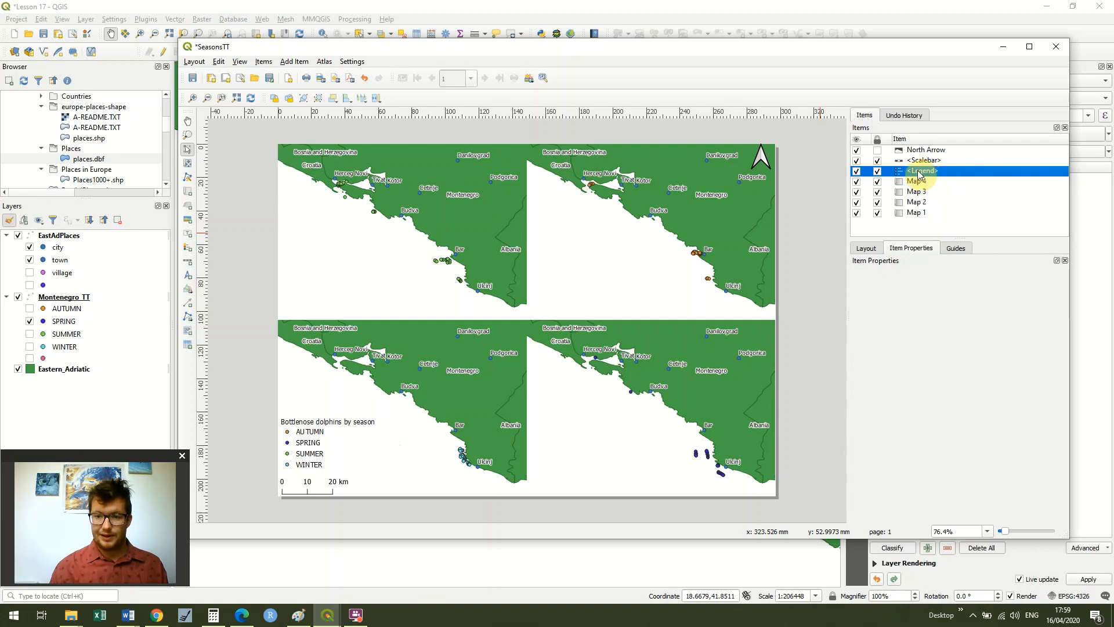
{"action": "right_click", "coordinate": [917, 169]}
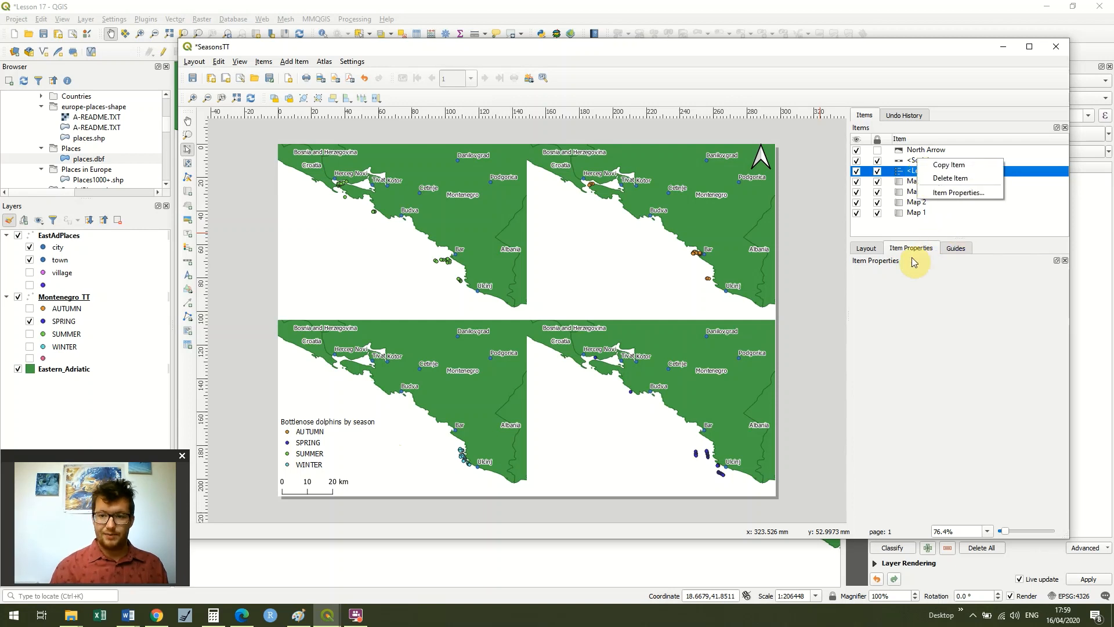
{"action": "left_click", "coordinate": [957, 196]}
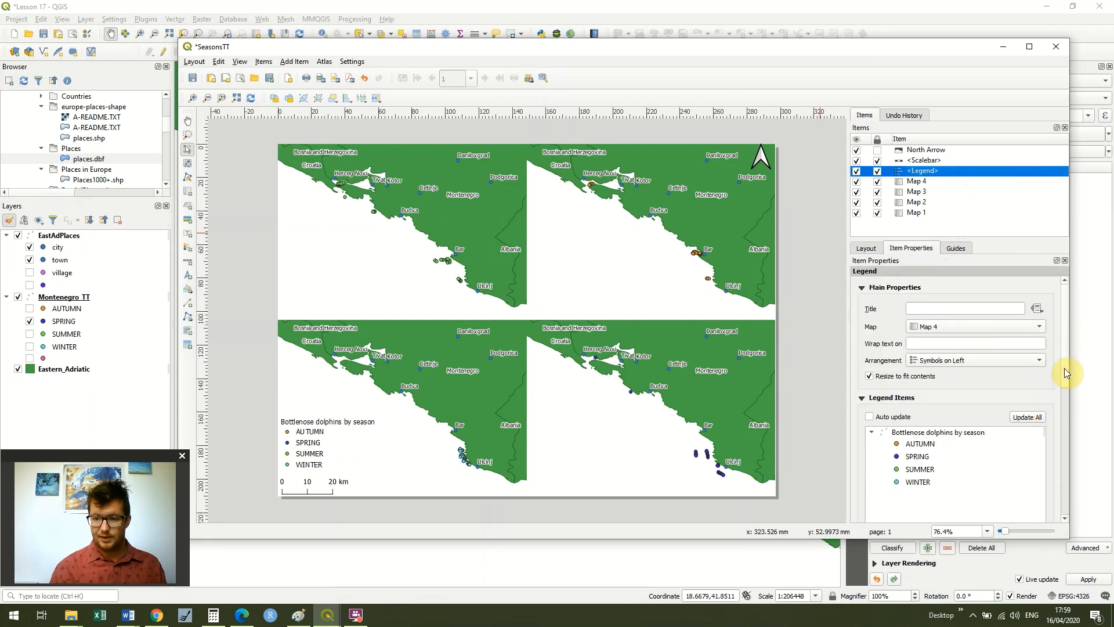
{"action": "left_click_drag", "start_coordinate": [1064, 368], "coordinate": [1067, 399]}
{"action": "scroll", "coordinate": [928, 416], "scroll_direction": "down", "scroll_amount": 1}
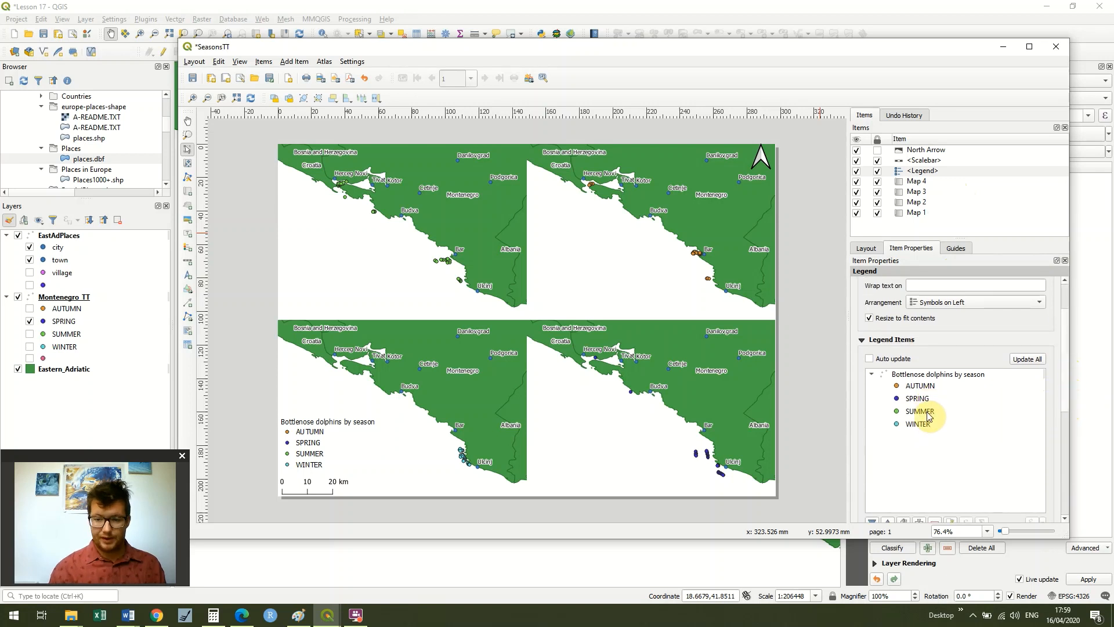
{"action": "left_click", "coordinate": [927, 413]}
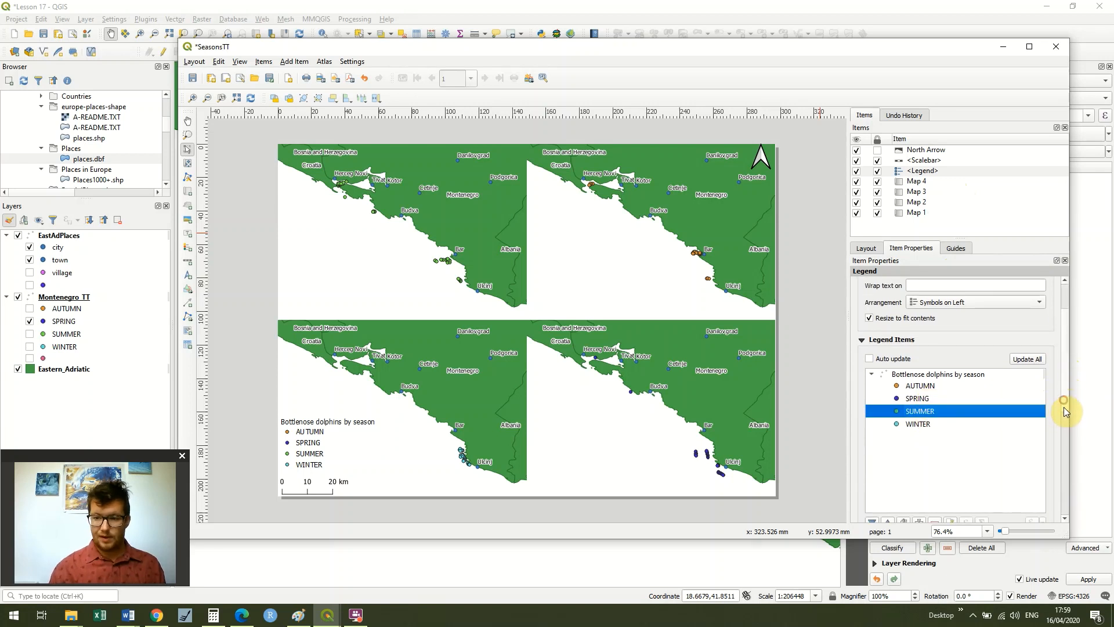
{"action": "left_click", "coordinate": [1065, 419]}
{"action": "left_click", "coordinate": [928, 374]}
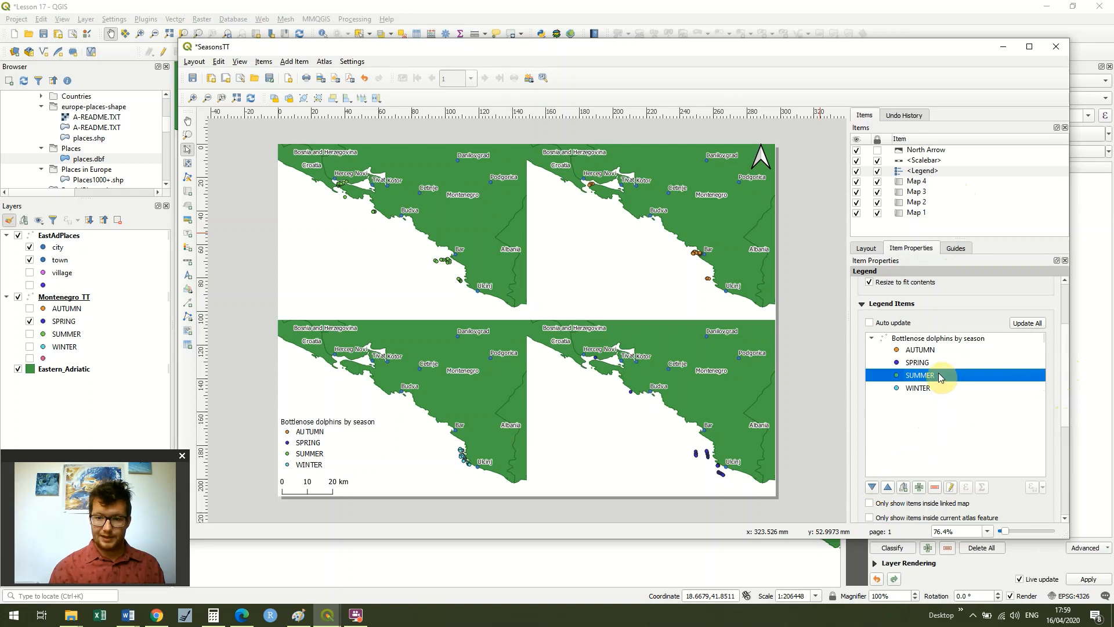
{"action": "left_click", "coordinate": [888, 487]}
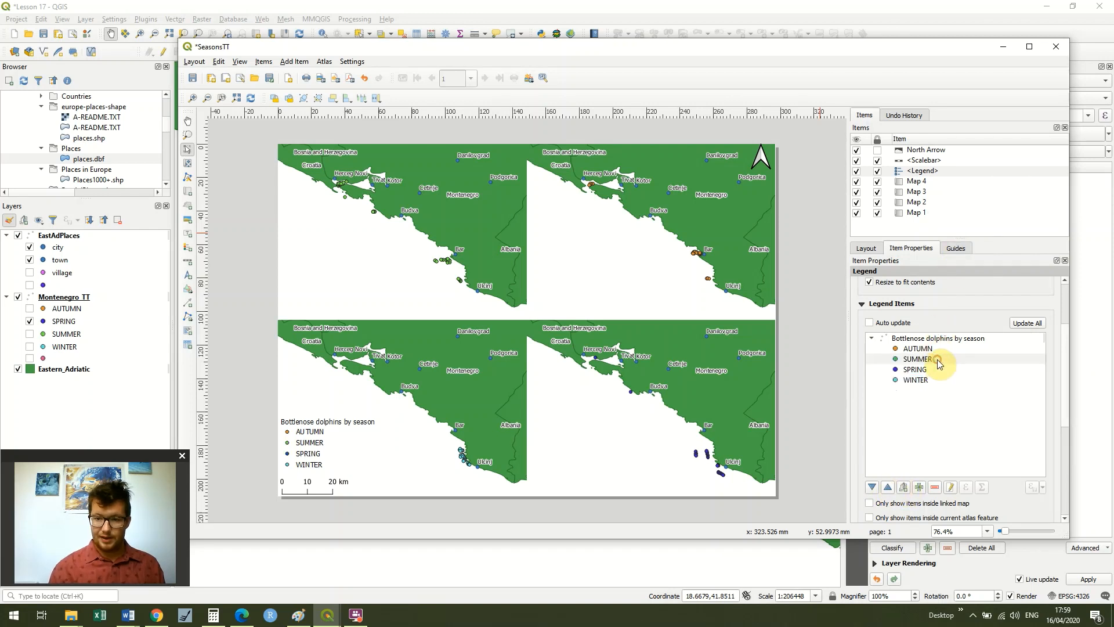
{"action": "left_click", "coordinate": [938, 360]}
{"action": "left_click", "coordinate": [888, 488]}
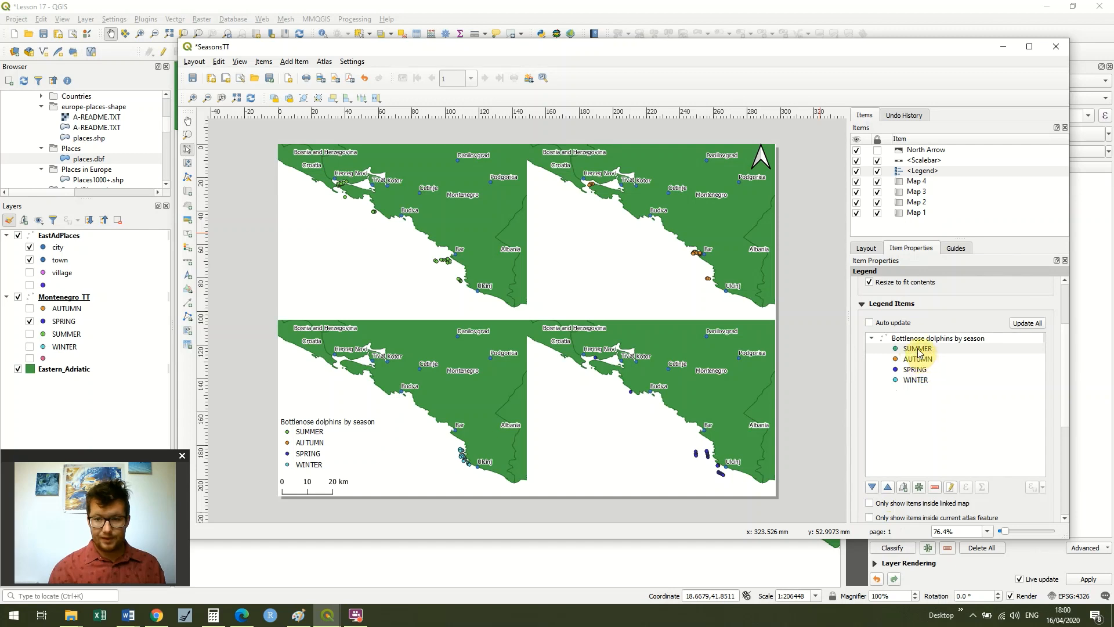
{"action": "left_click", "coordinate": [925, 381]}
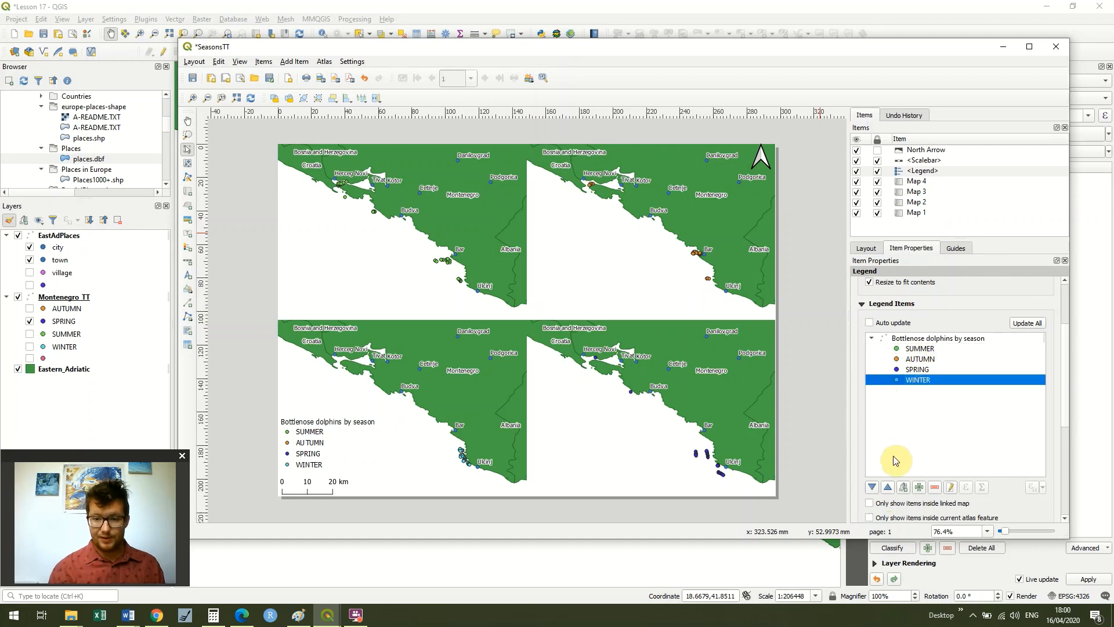
{"action": "left_click", "coordinate": [888, 488]}
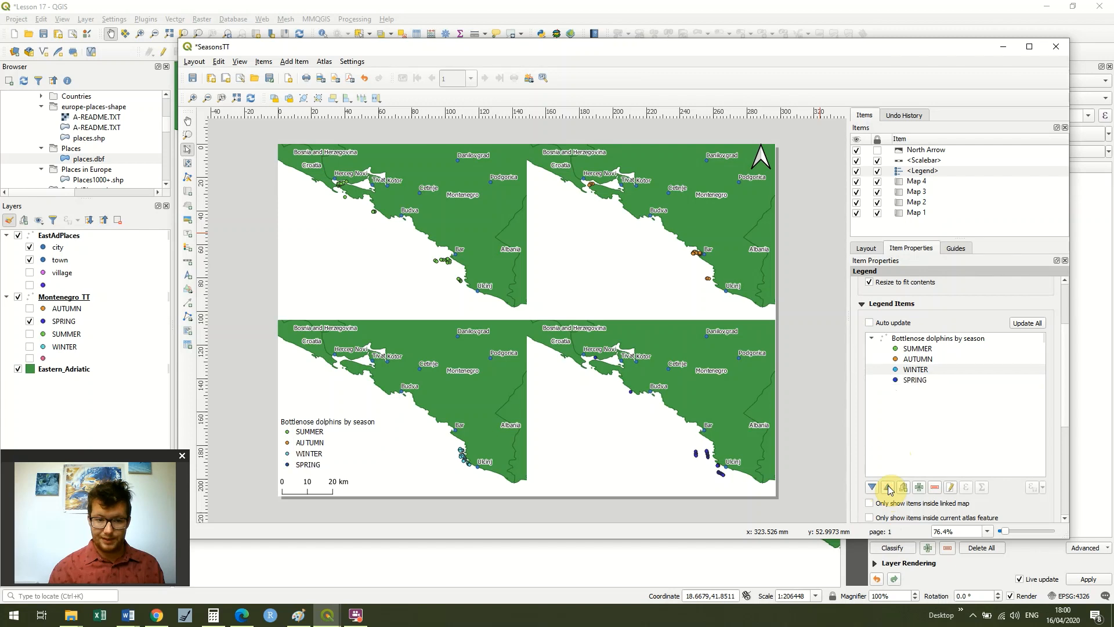